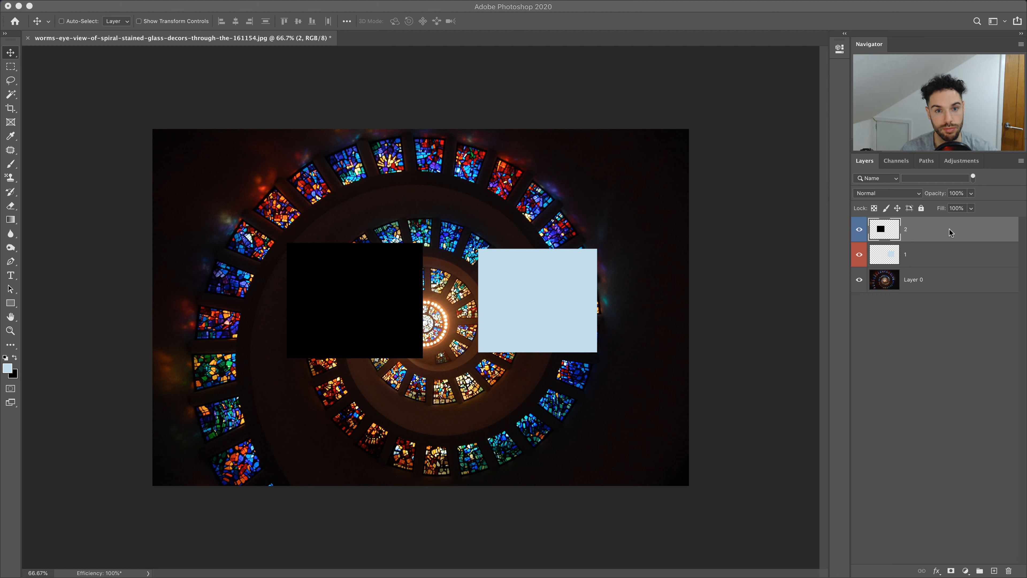
Add three new empty layers above layer 2
click(994, 570)
click(995, 570)
click(994, 570)
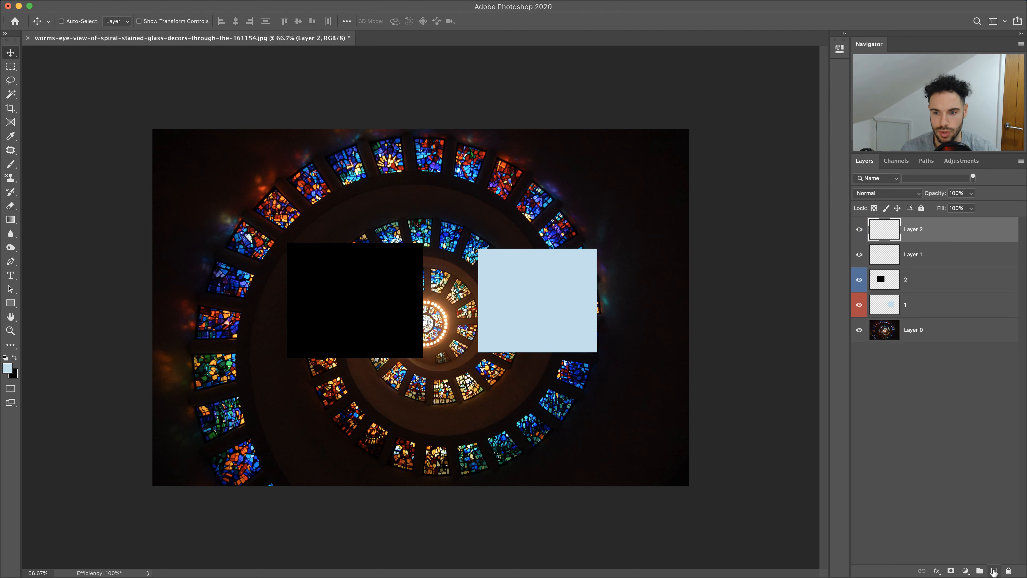
click(995, 570)
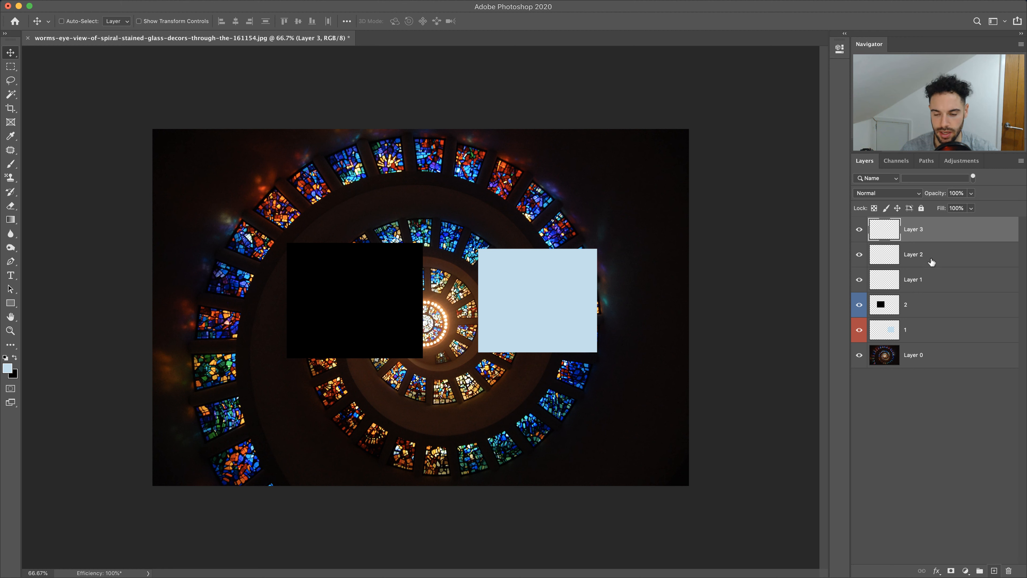
Create a new layer group and move Layer 1, Layer 2 and Layer 3 into it
click(979, 571)
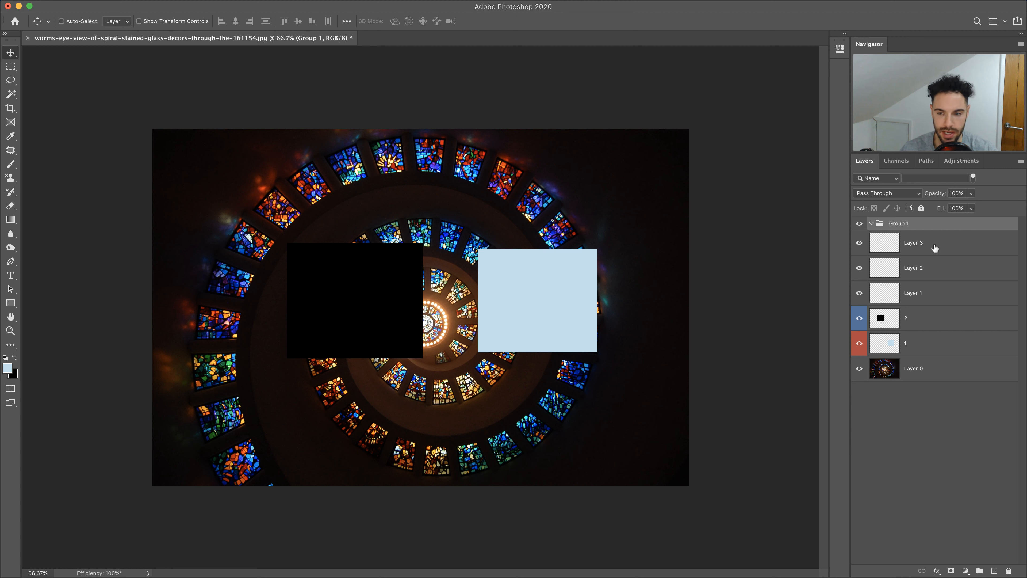
click(942, 247)
shift+click(930, 298)
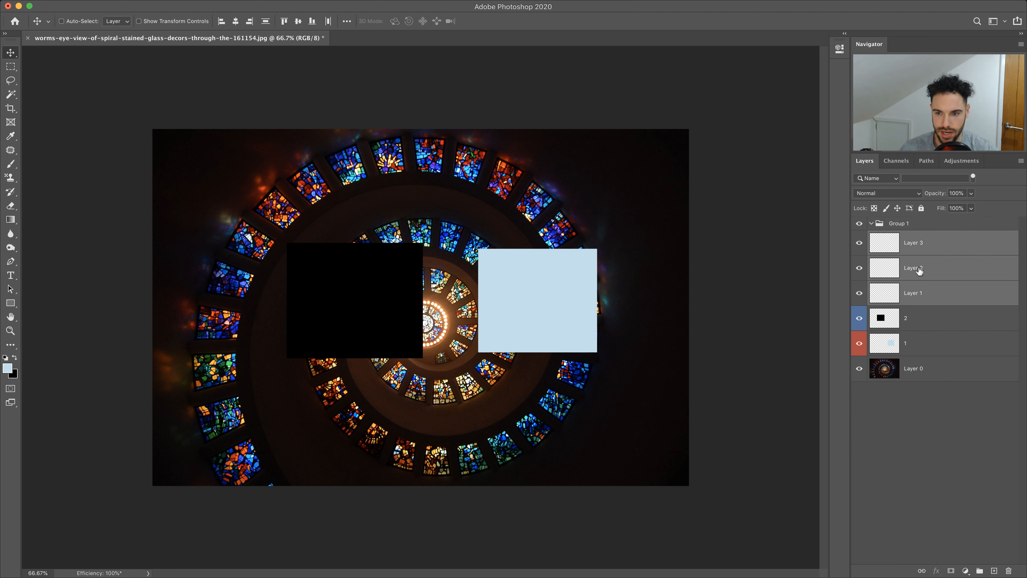
drag(949, 249, 944, 223)
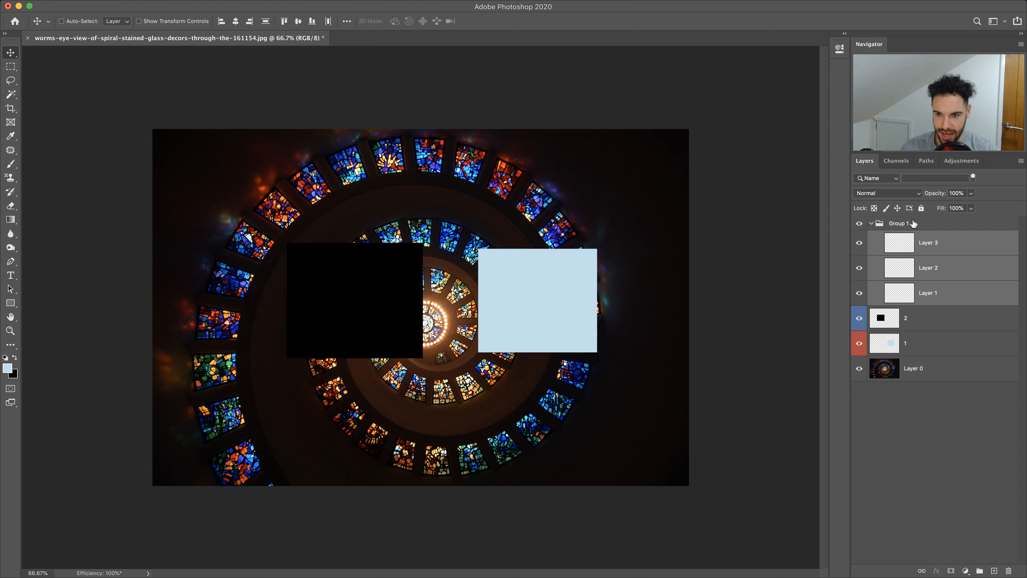
click(871, 224)
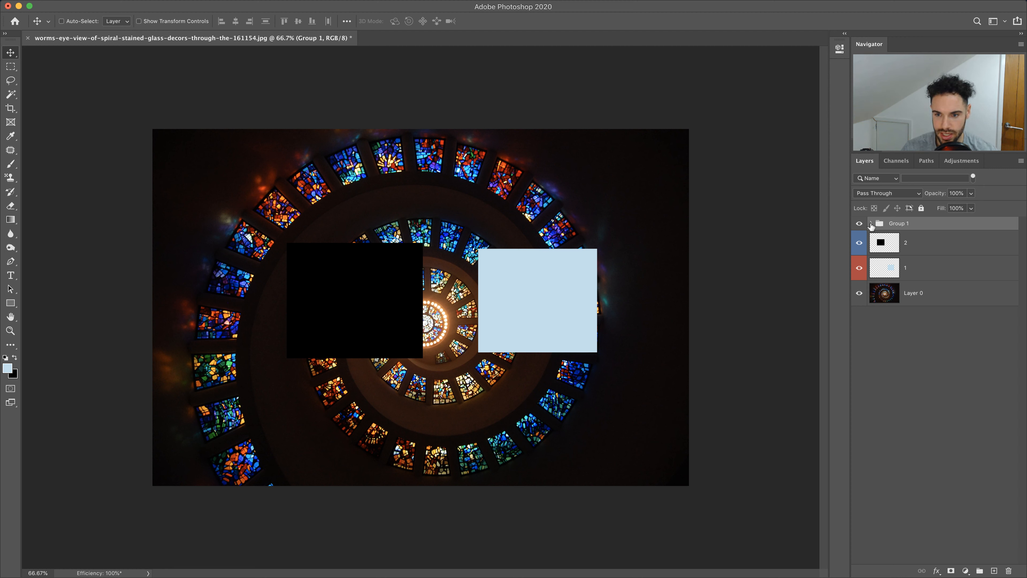
click(870, 223)
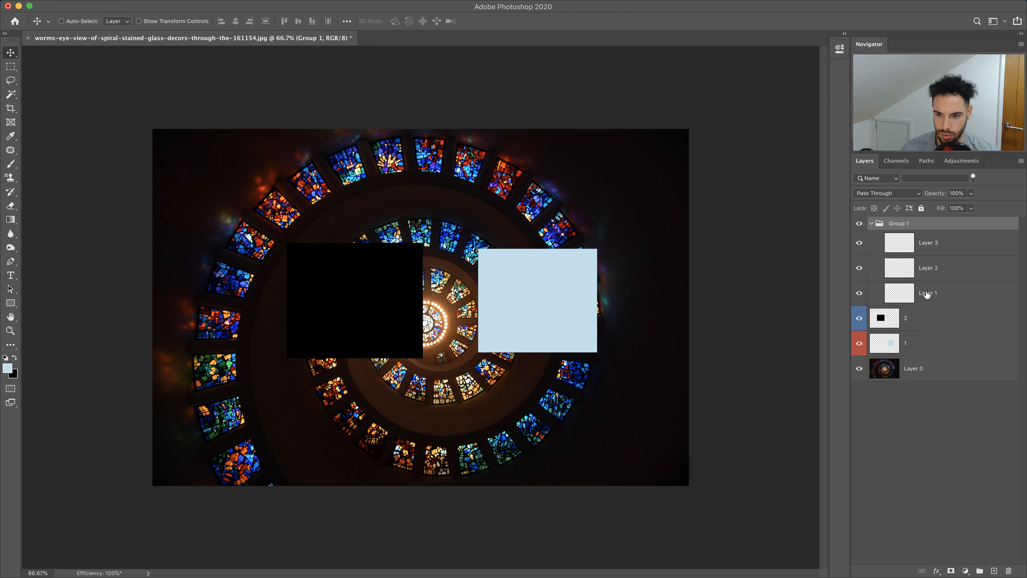
Group the colour-labelled layers 2 and 1 directly from the selection and expand their group
click(927, 320)
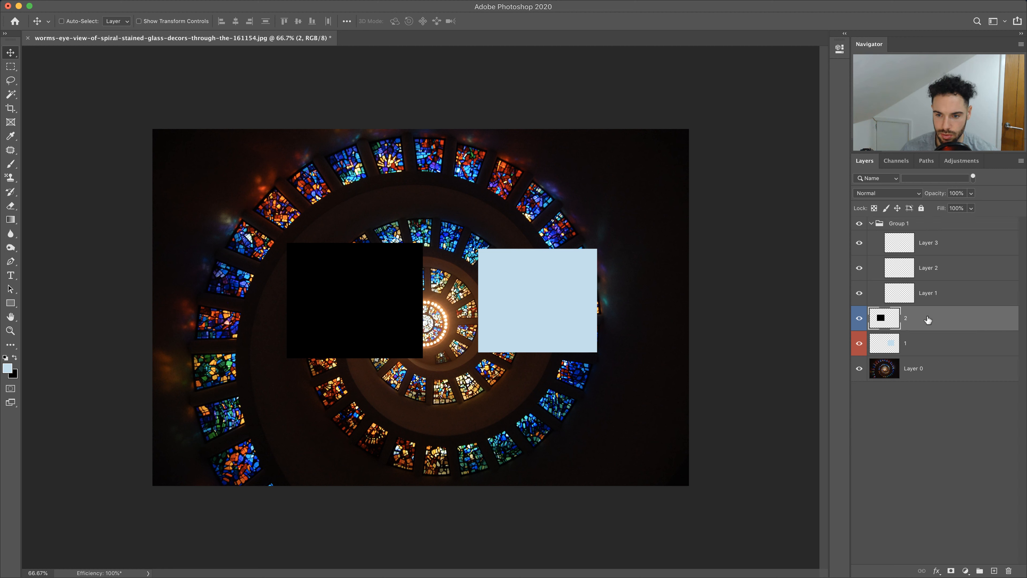
shift+click(923, 340)
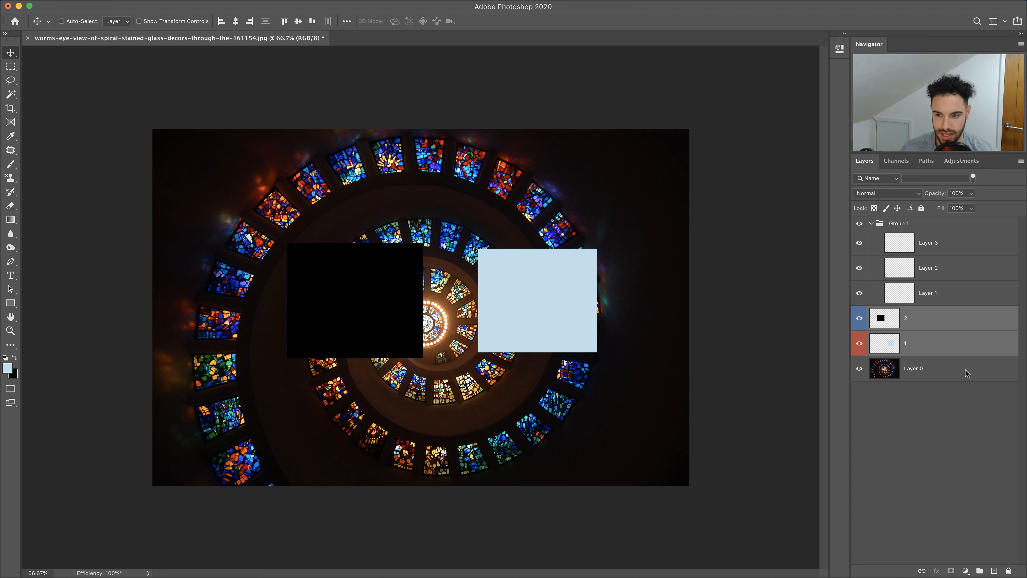
click(979, 570)
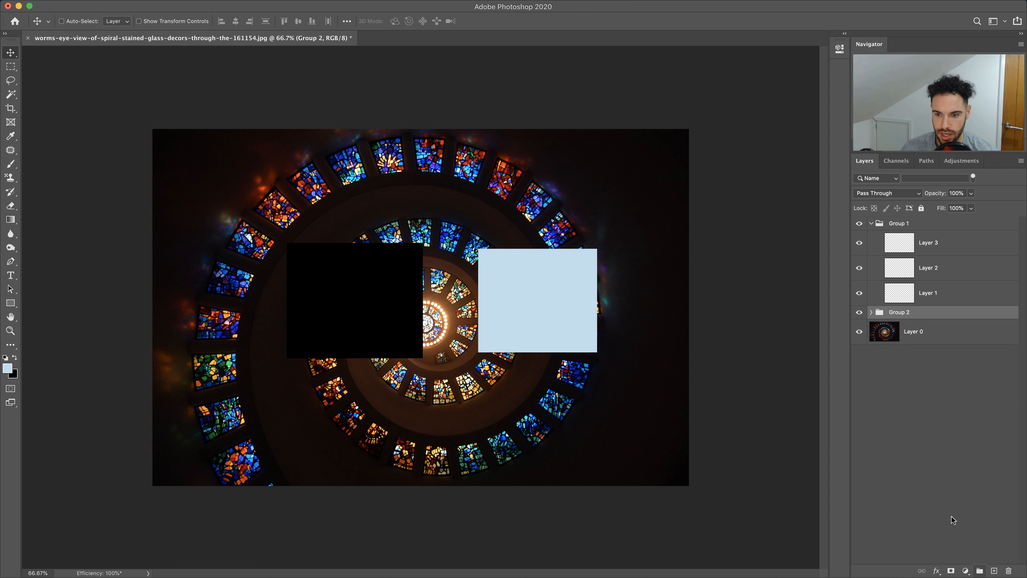
click(871, 312)
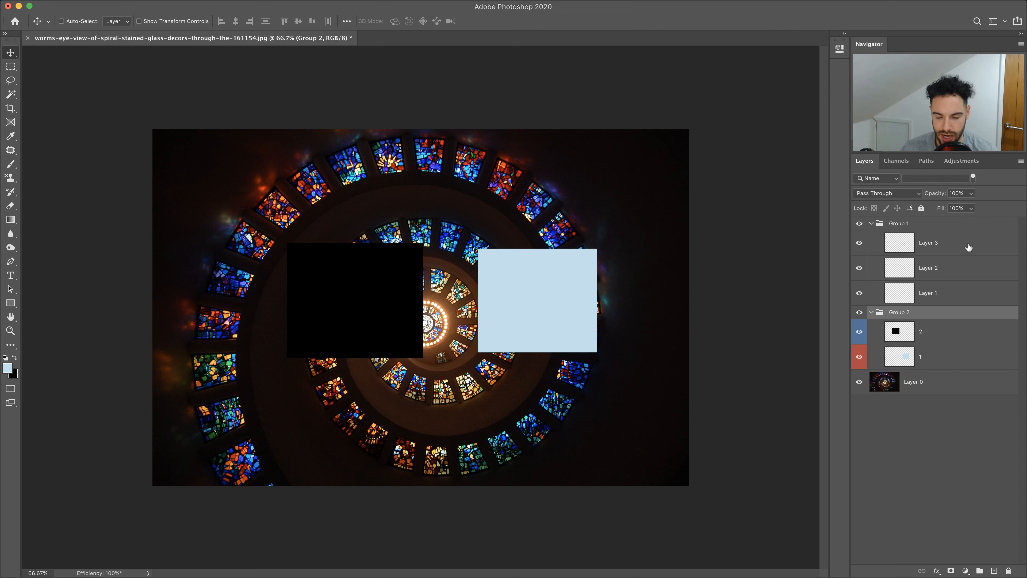
Move Layer 3 out of Group 1 to the top of the layer stack and collapse both groups
click(937, 245)
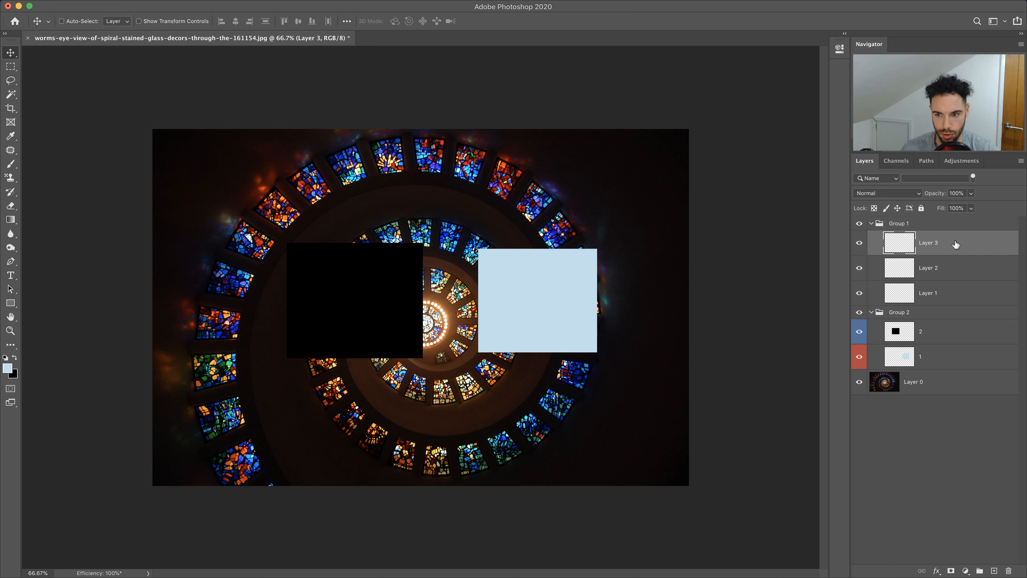
drag(955, 244, 944, 218)
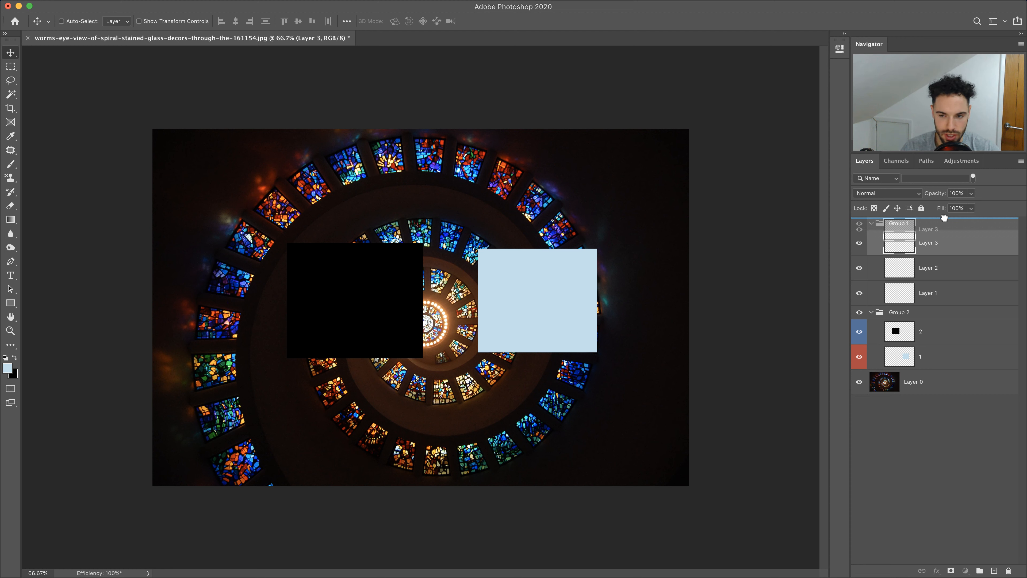
drag(944, 218, 944, 219)
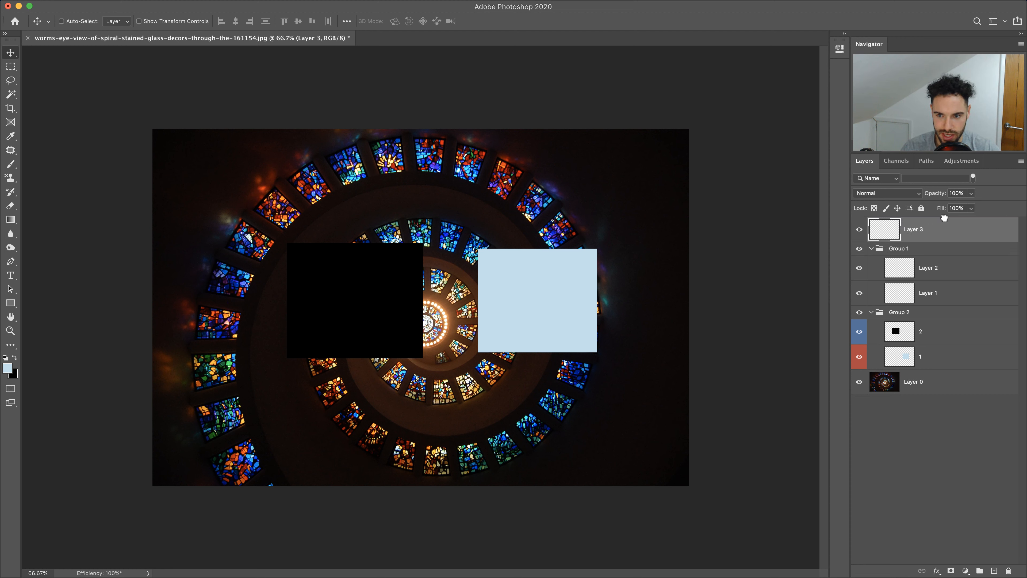
click(872, 249)
click(870, 262)
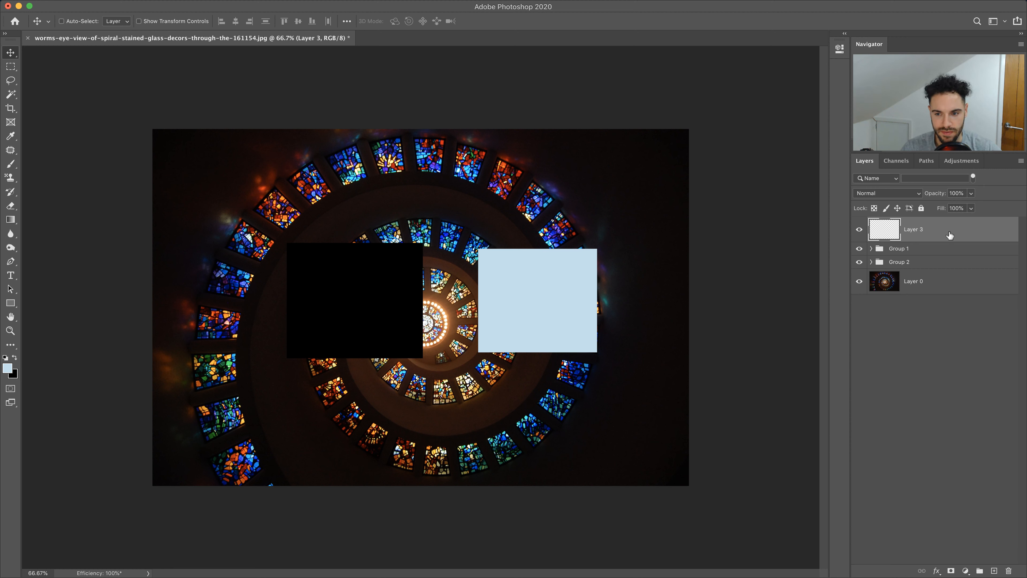
Rename Group 1 as 1 and Group 2 as 2
click(898, 248)
double_click(898, 248)
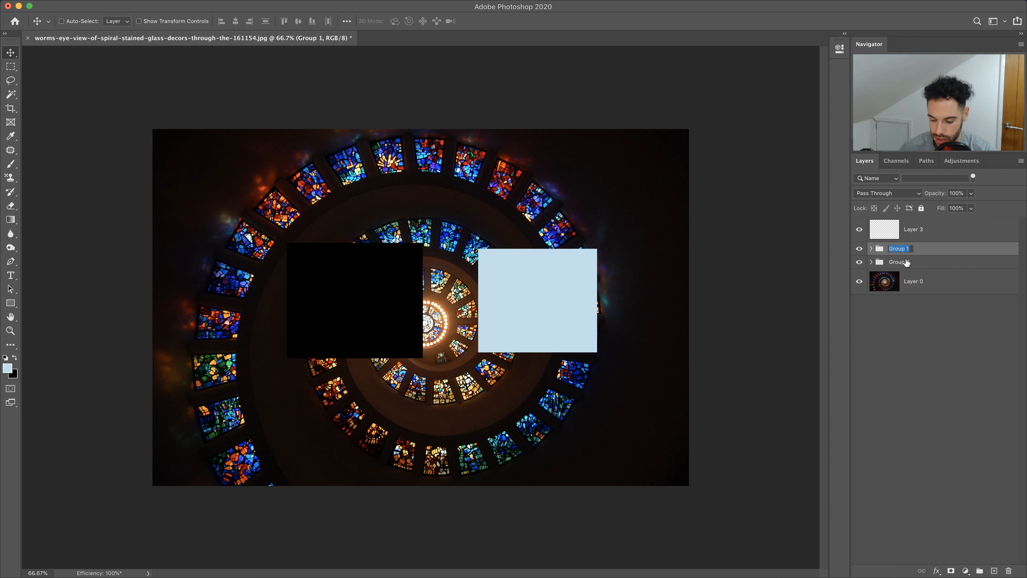
text(1)
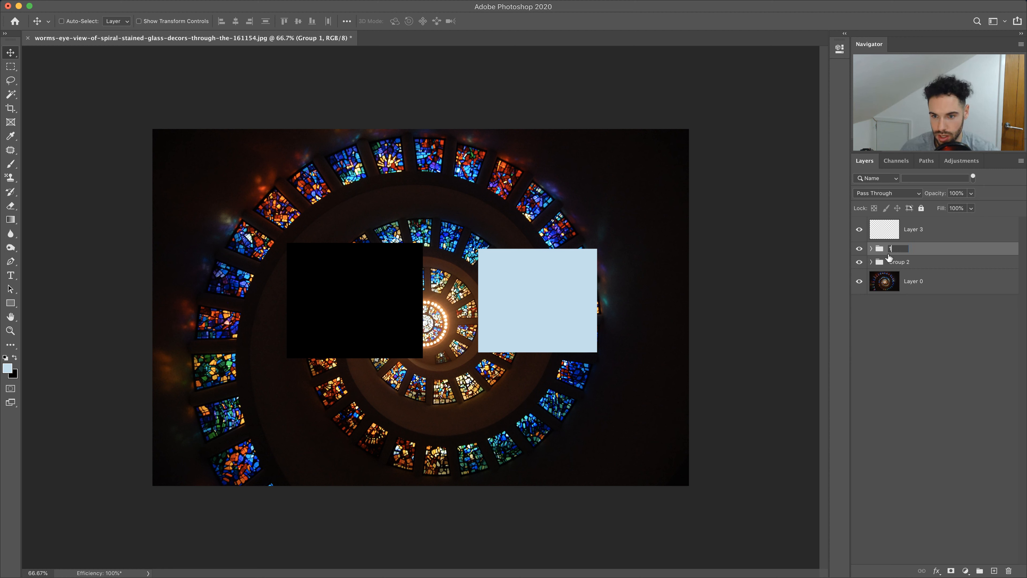
double_click(896, 261)
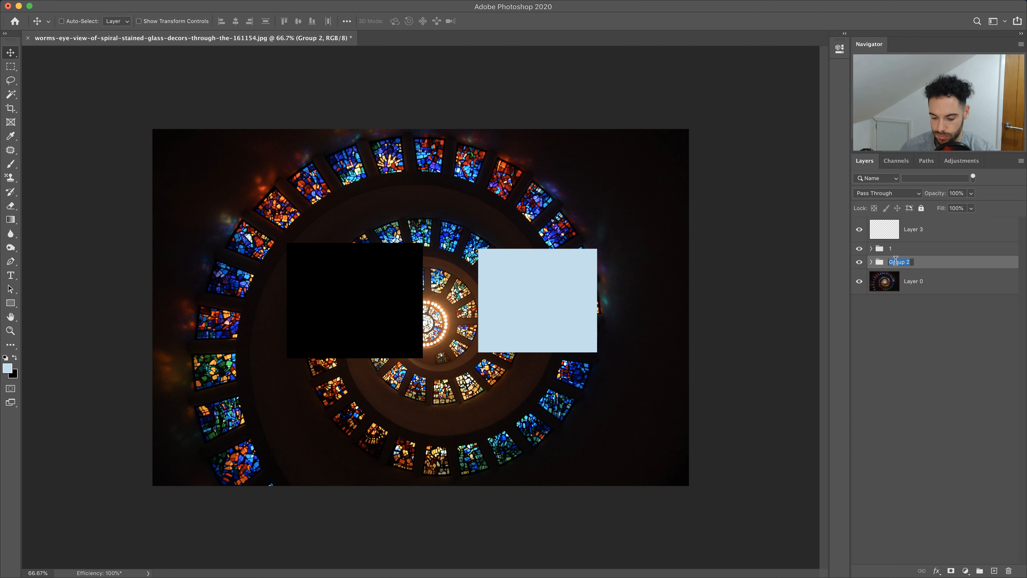
text(2)
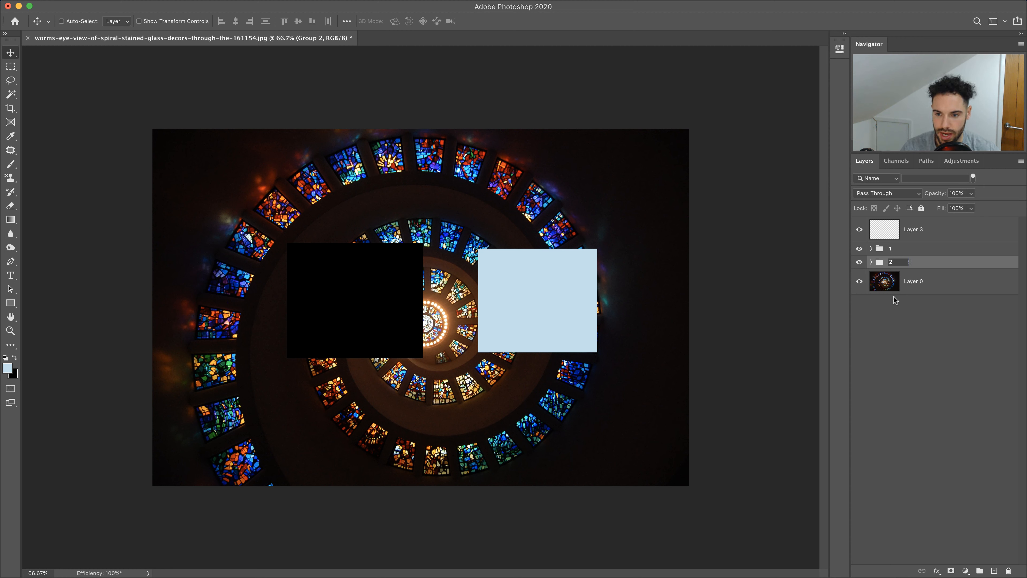
key(Return)
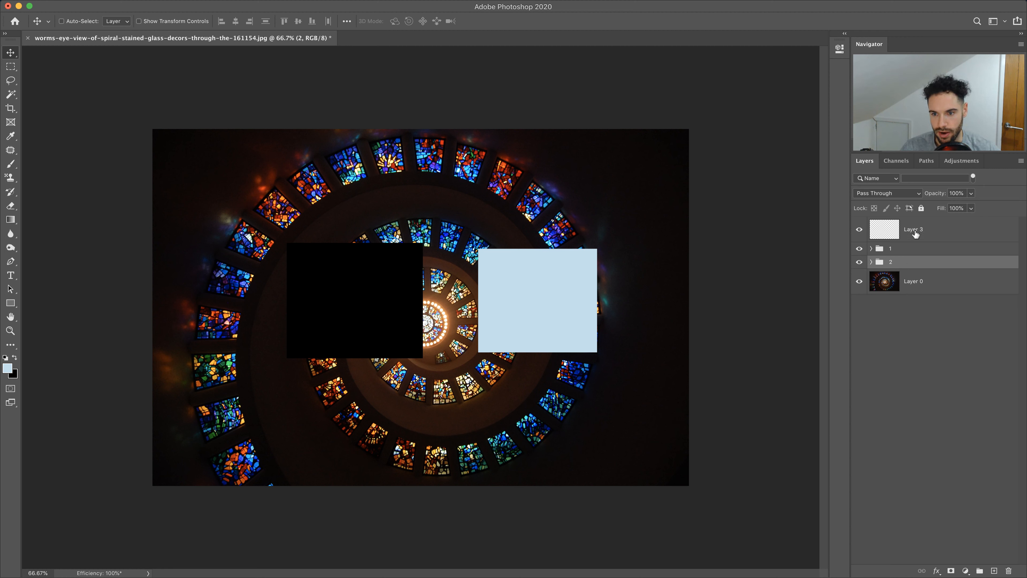
Move the colour-labelled layers 2 and 1 out of group 2 to the top of the layer stack
click(871, 262)
drag(913, 281, 914, 218)
click(871, 274)
drag(913, 293, 914, 243)
click(871, 298)
Delete Layer 3 together with groups 1 and 2
click(943, 282)
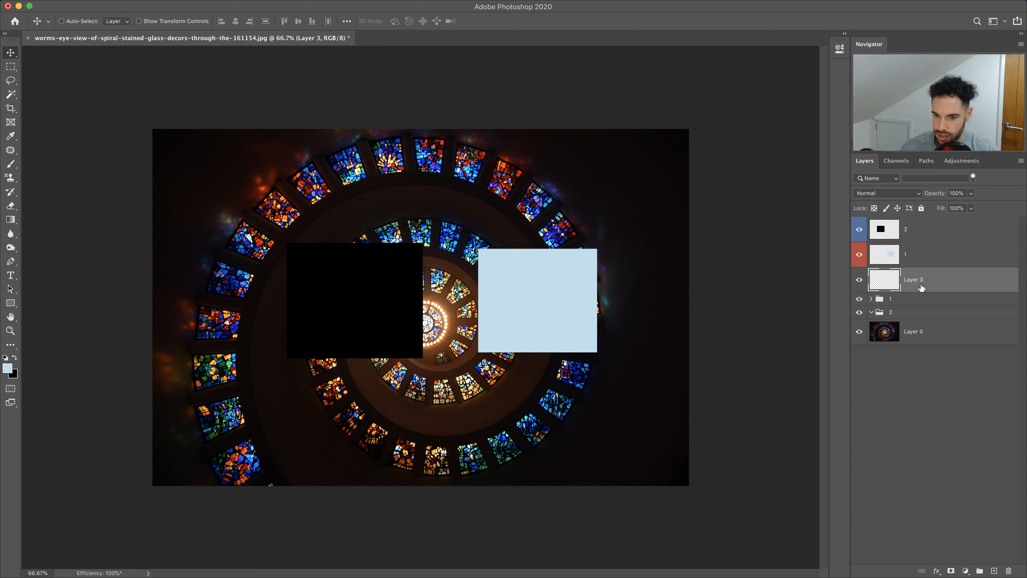
shift+click(910, 317)
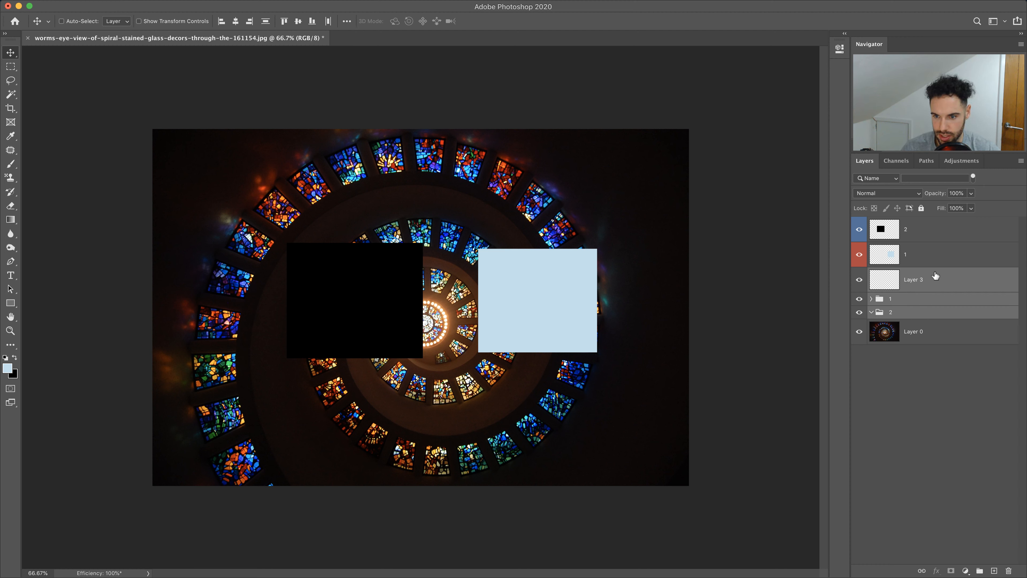
drag(967, 316, 1009, 570)
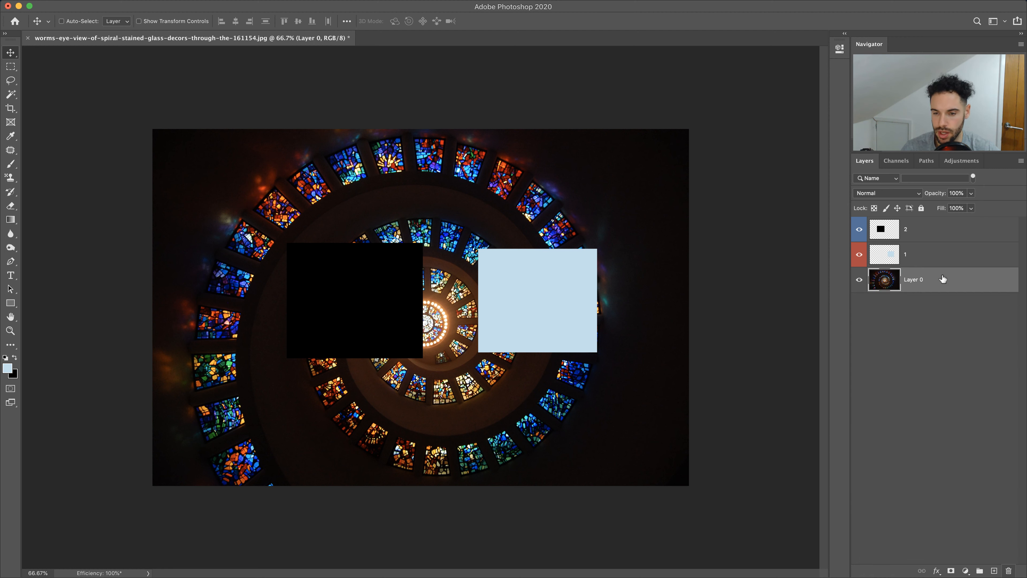
Select layer 1 and move its light-blue rectangle slightly up and to the right on the image
click(926, 231)
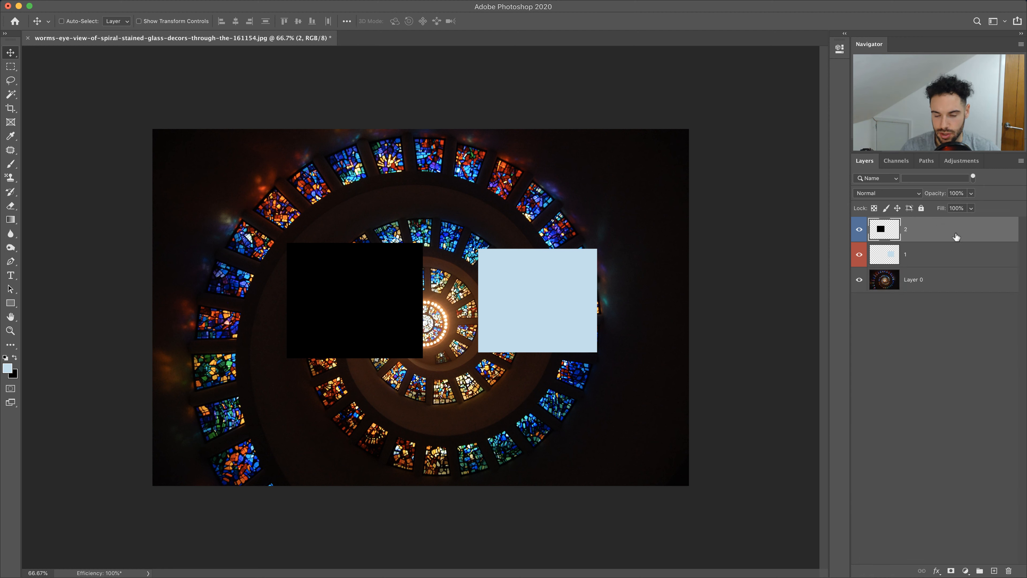
click(935, 284)
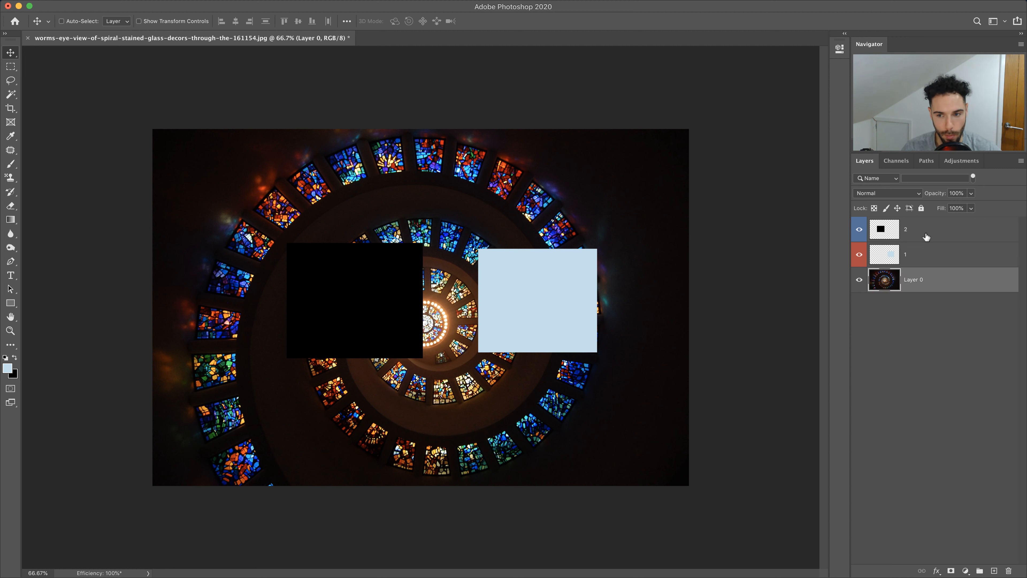
click(918, 255)
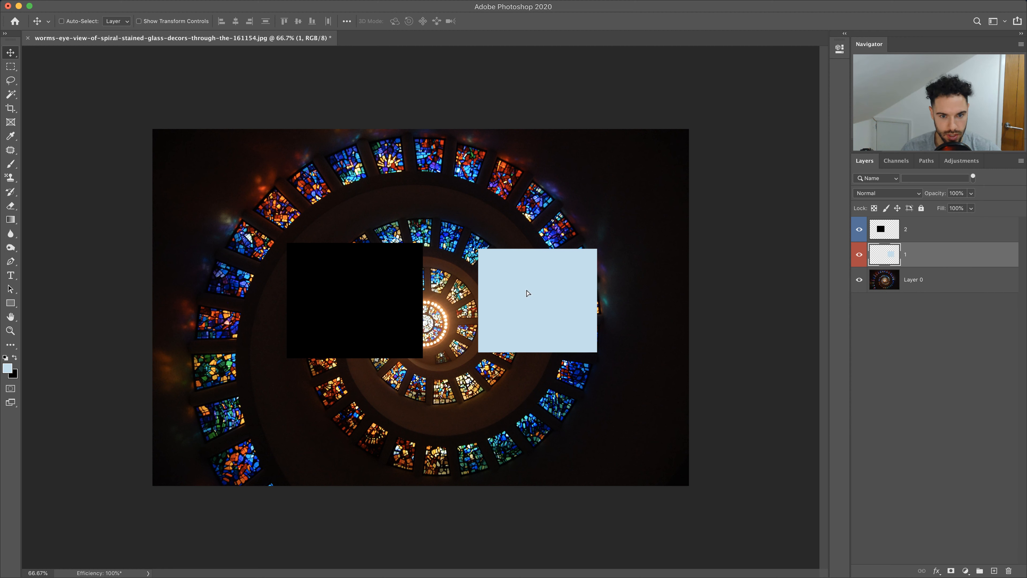
mouse_move(528, 292)
mouse_down()
mouse_move(511, 275)
mouse_move(533, 279)
mouse_up()
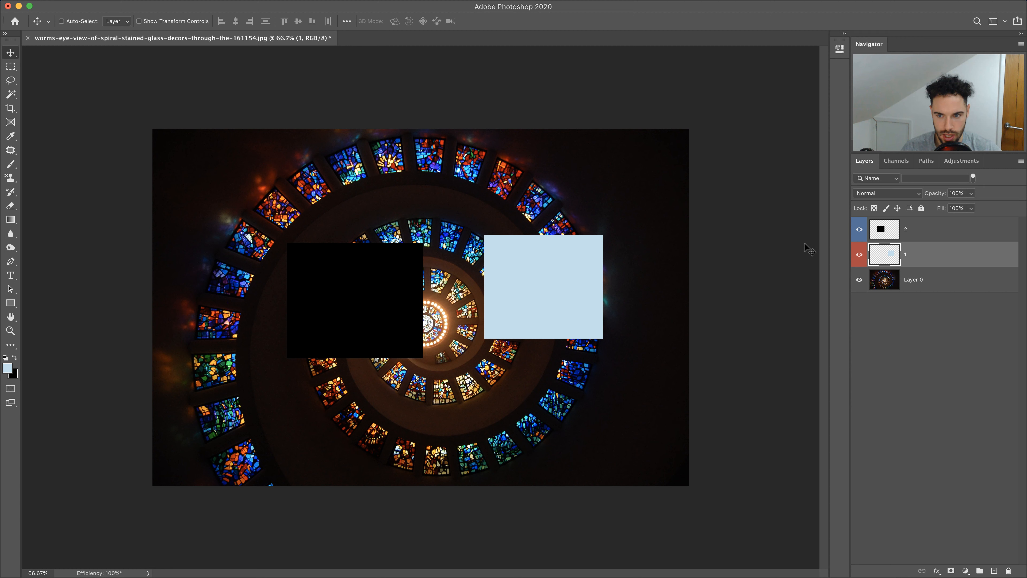
Try Screen on layer 1, settle on the Vivid Light blend mode, and move the rectangle right over the outer window ring
click(875, 192)
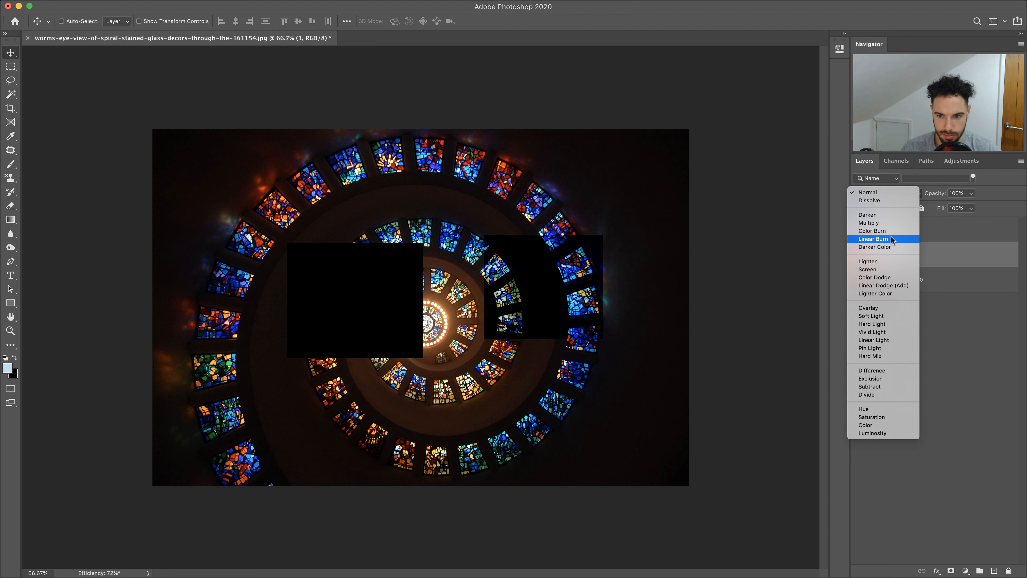
click(873, 269)
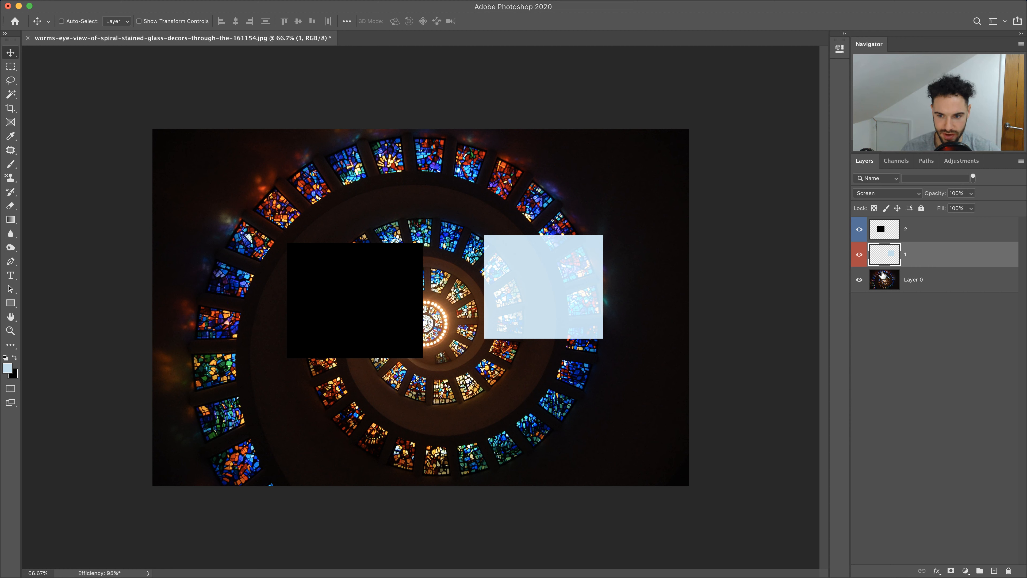
click(884, 193)
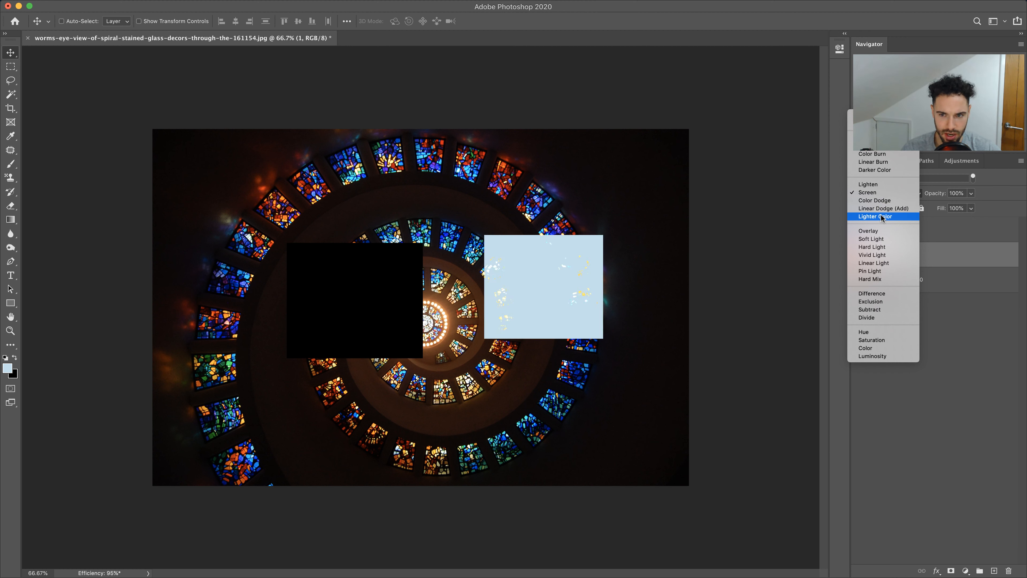
click(877, 254)
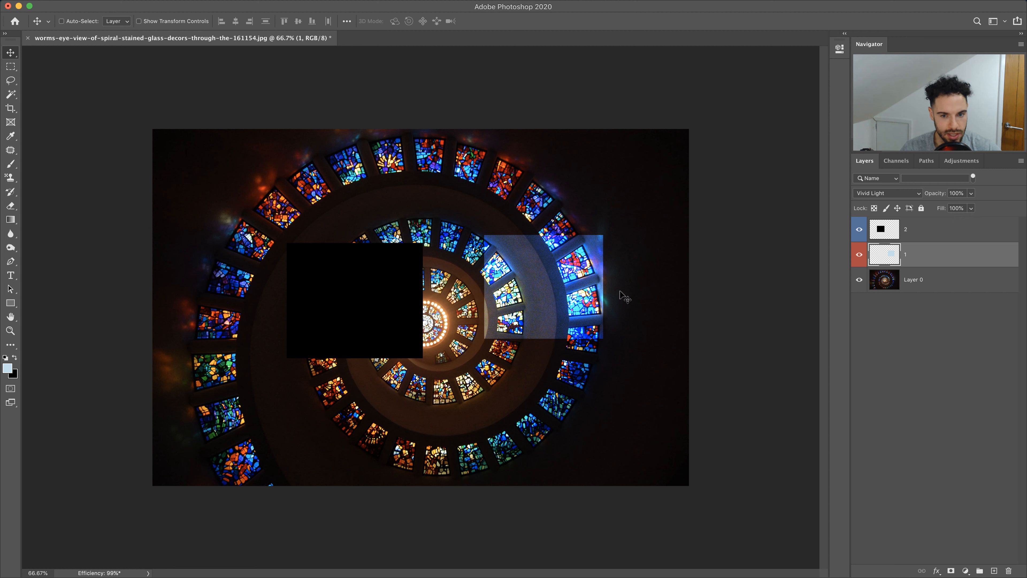
drag(550, 278, 589, 279)
Apply a Gaussian Blur with a radius of about 138 pixels to layer 1 and hide the layer to compare
mouse_move(290, 3)
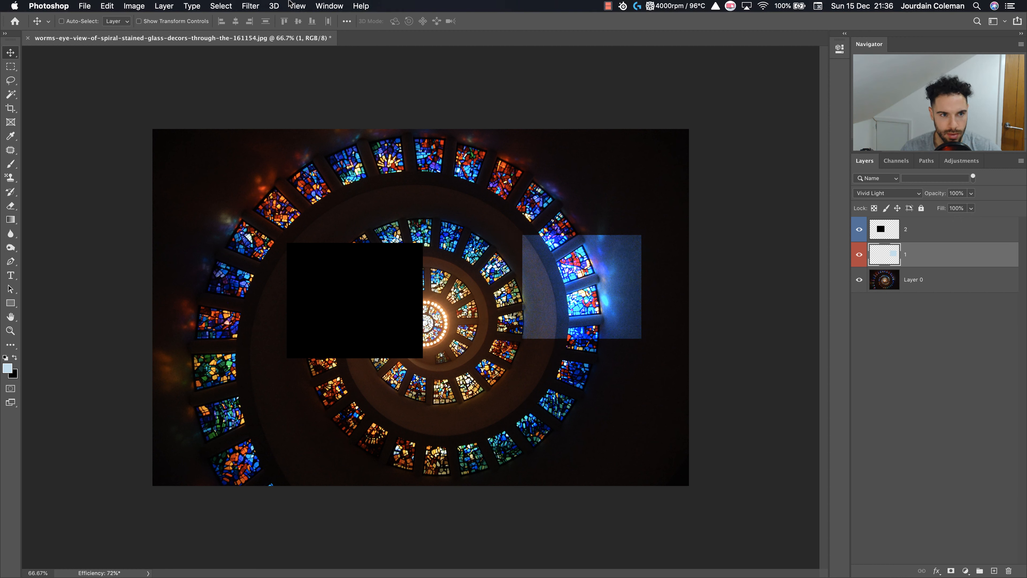
click(250, 6)
click(365, 168)
drag(691, 239, 734, 238)
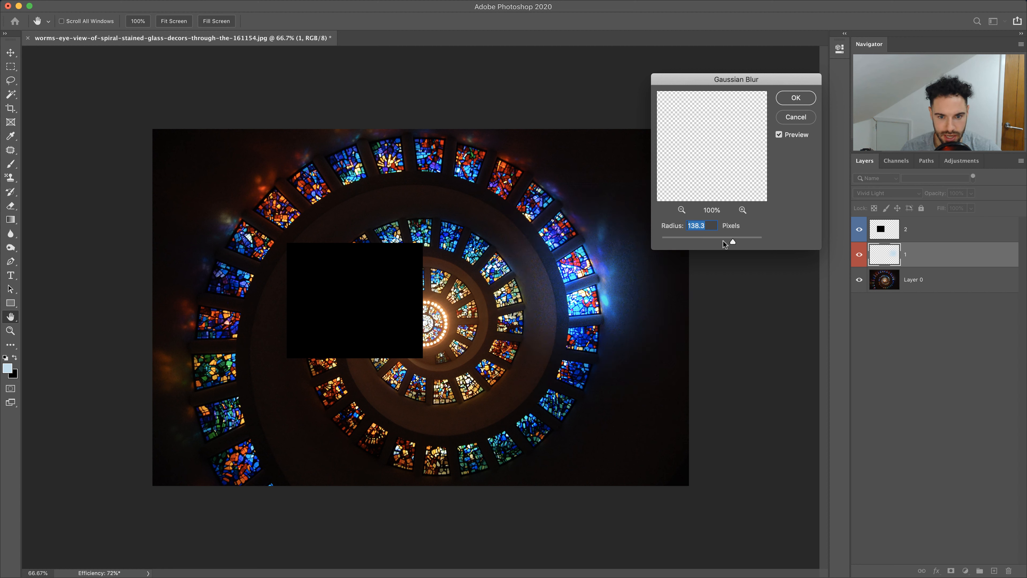
click(796, 99)
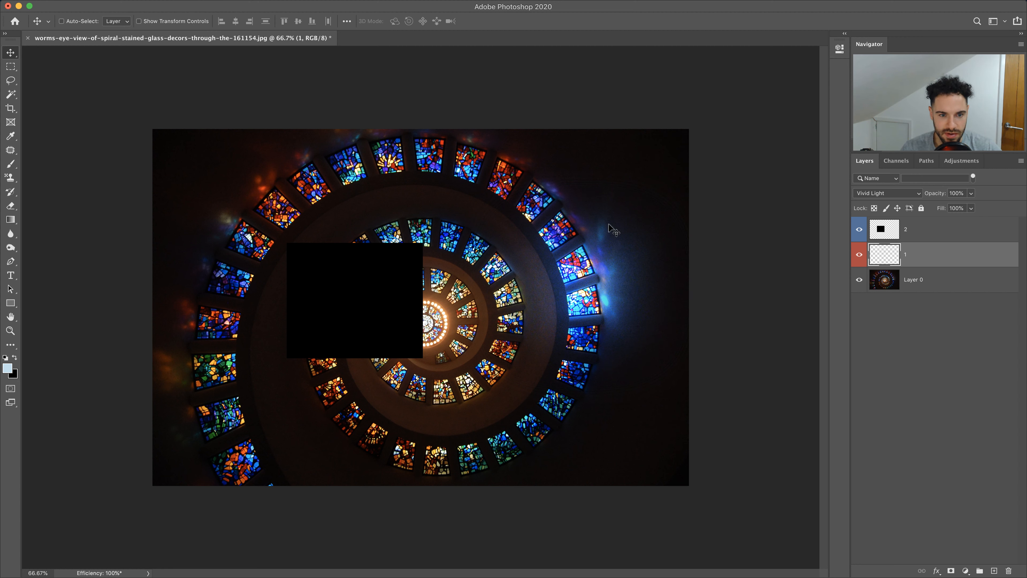
click(859, 255)
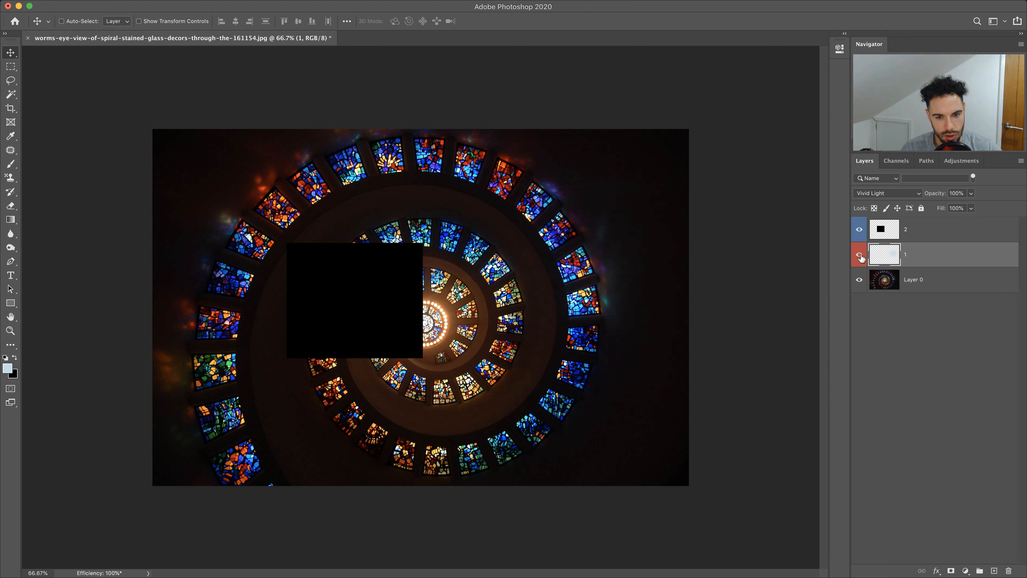
Compare the image with layer 1 hidden and shown
click(859, 254)
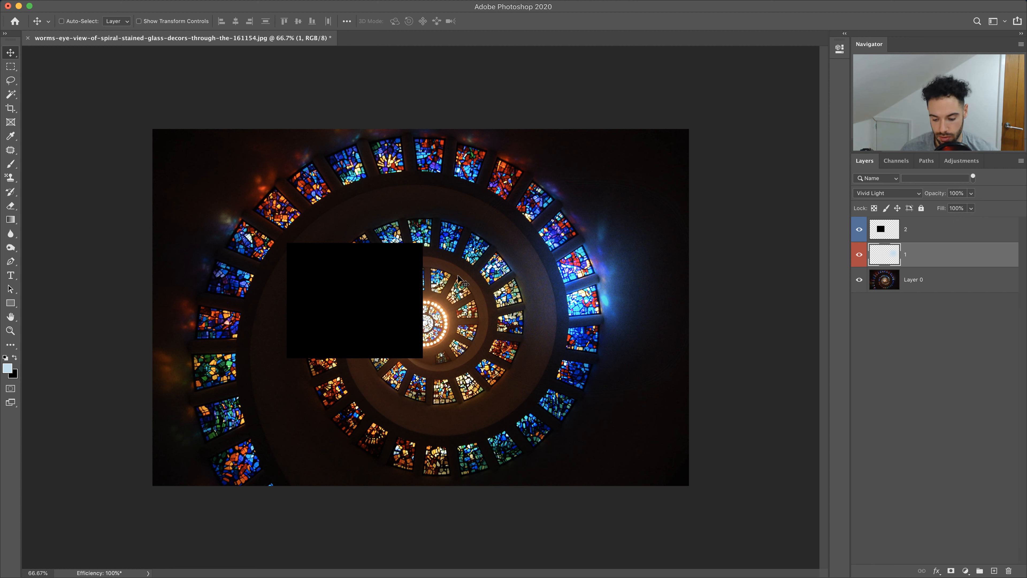
key(super+comma)
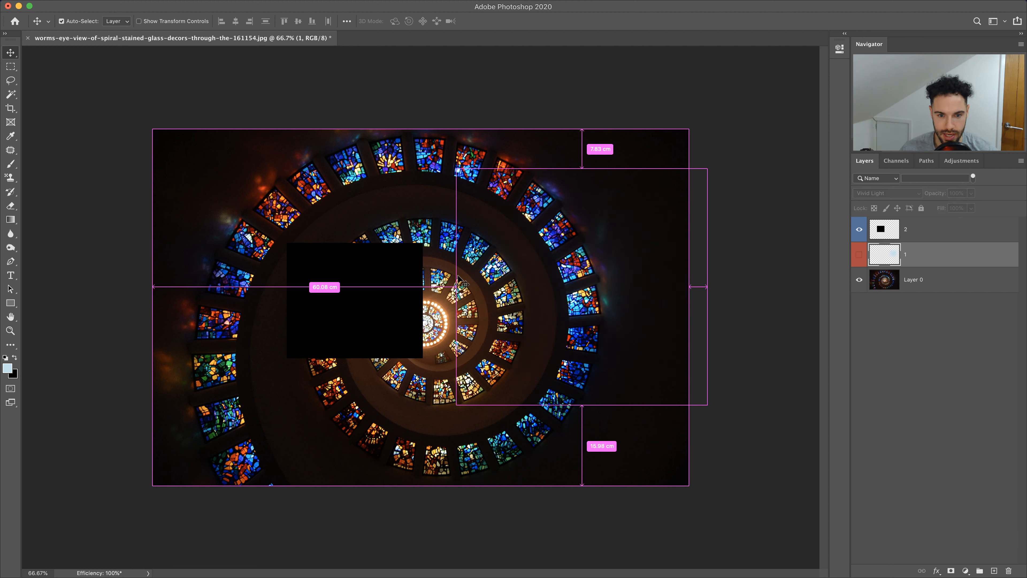
click(859, 254)
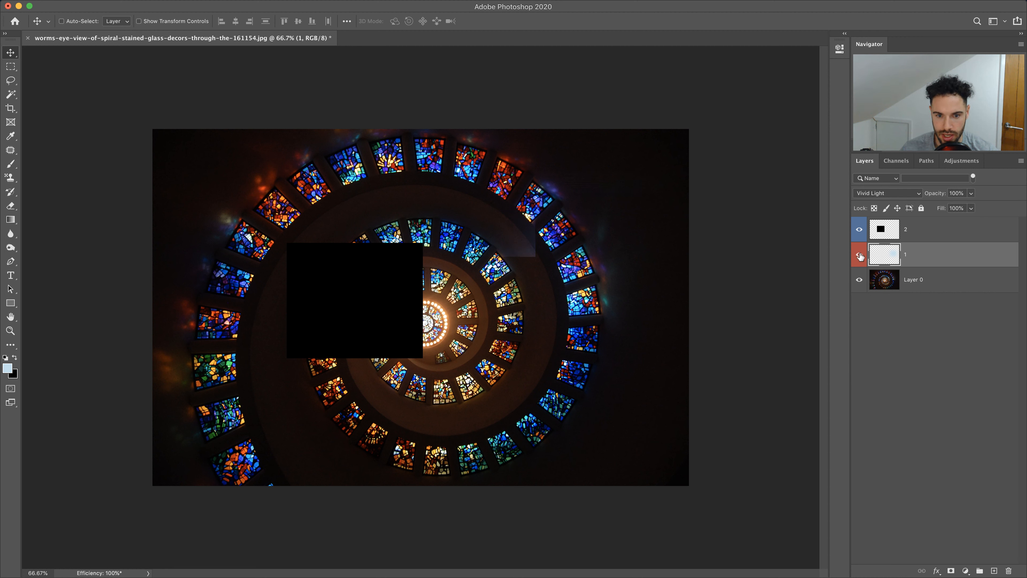
key(super+comma)
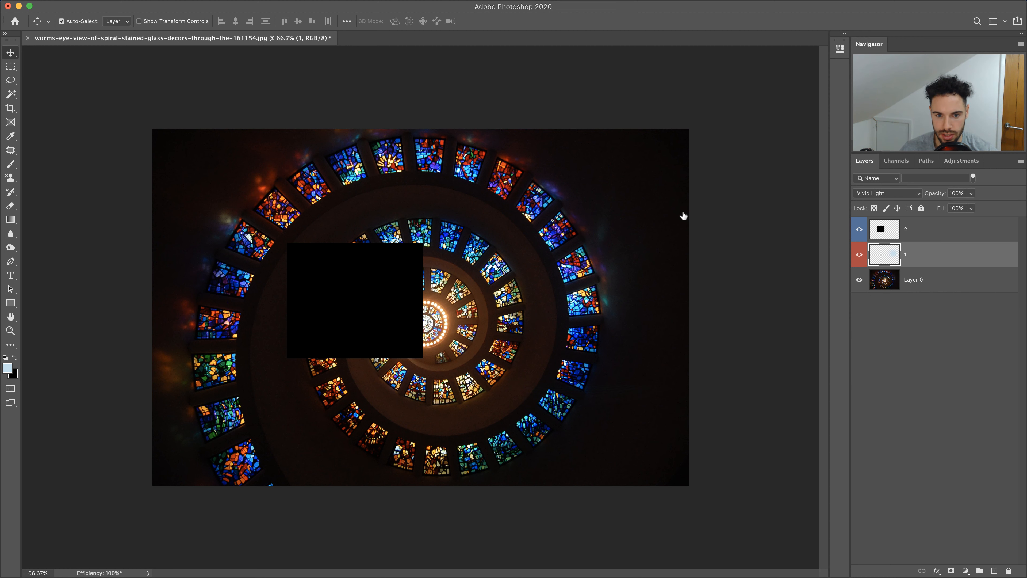
Undo the Gaussian Blur on layer 1 and set the layer's blend mode to Normal
key(super+comma)
click(887, 193)
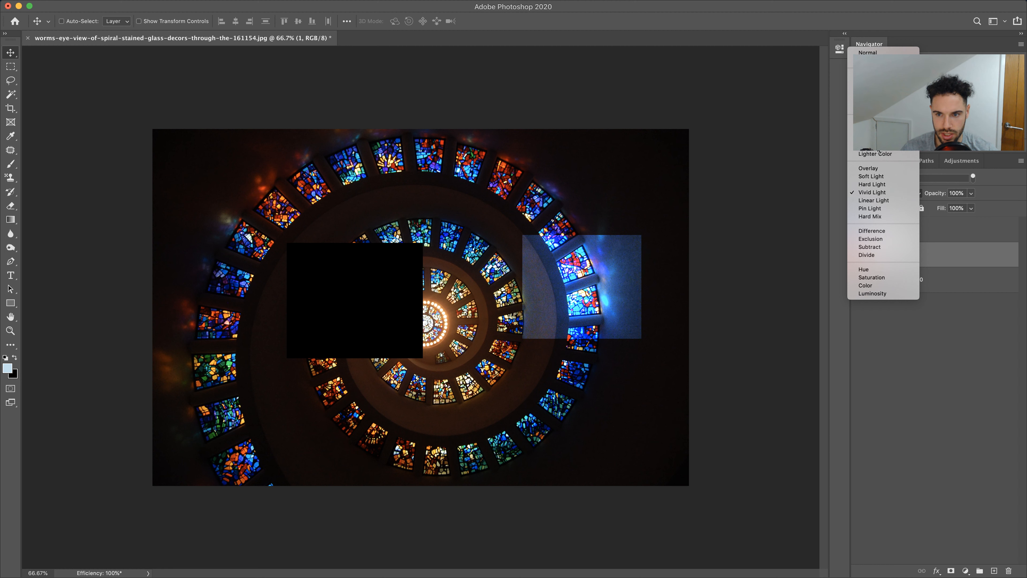
click(873, 52)
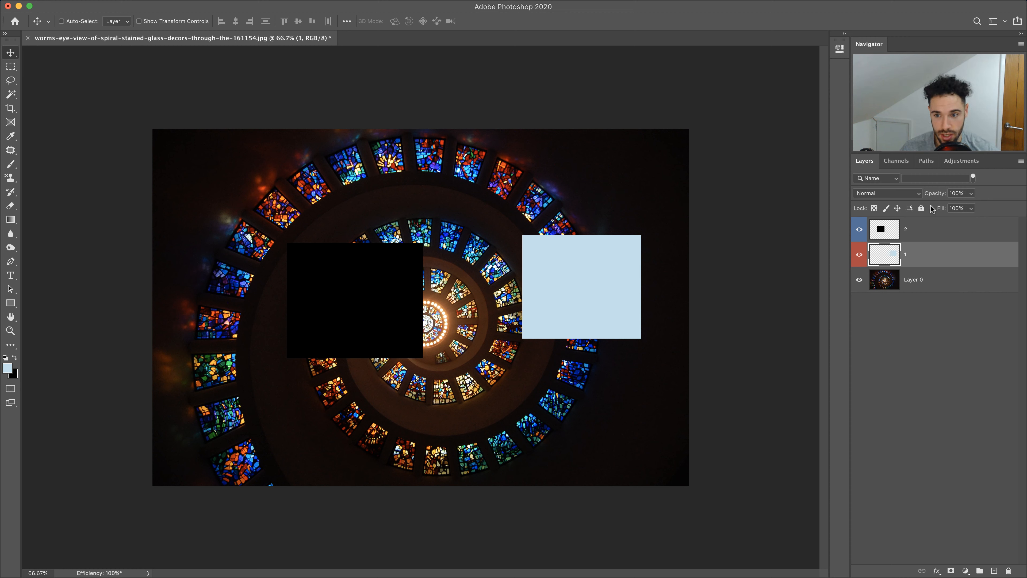
click(911, 196)
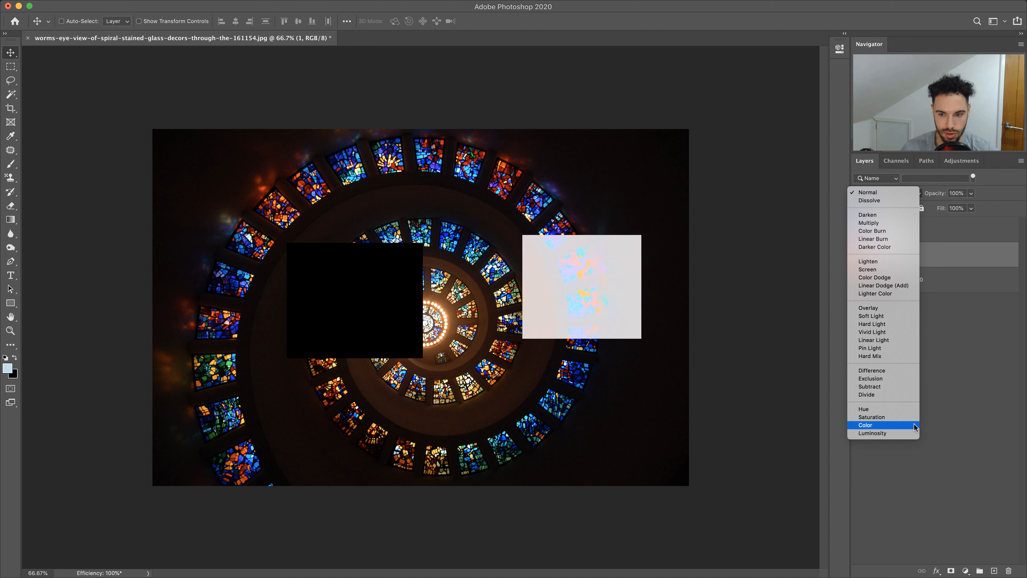
click(963, 336)
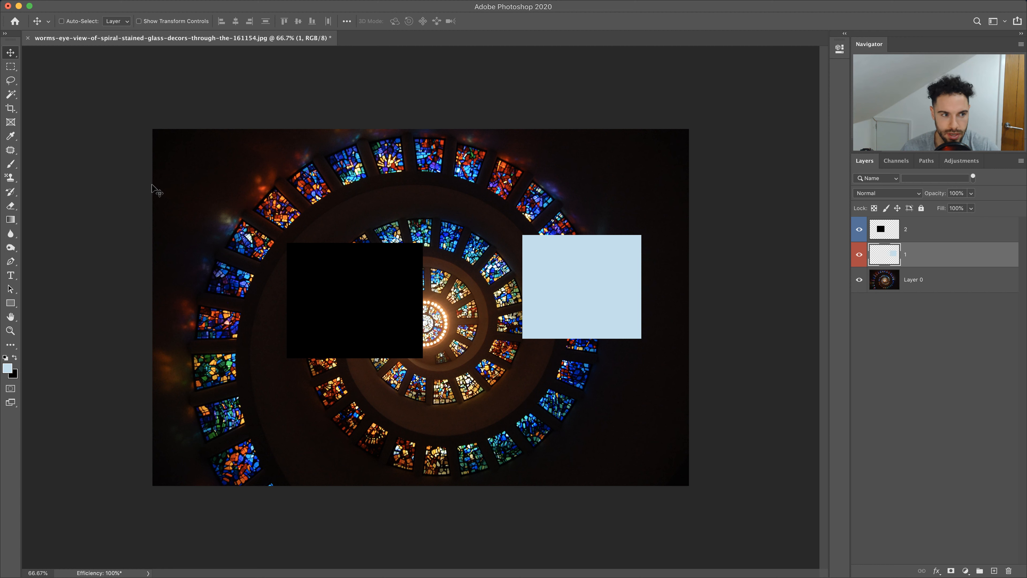
Try deleting the upper part of layer 1's light-blue rectangle with a rectangular marquee selection, and undo the deletion
click(9, 181)
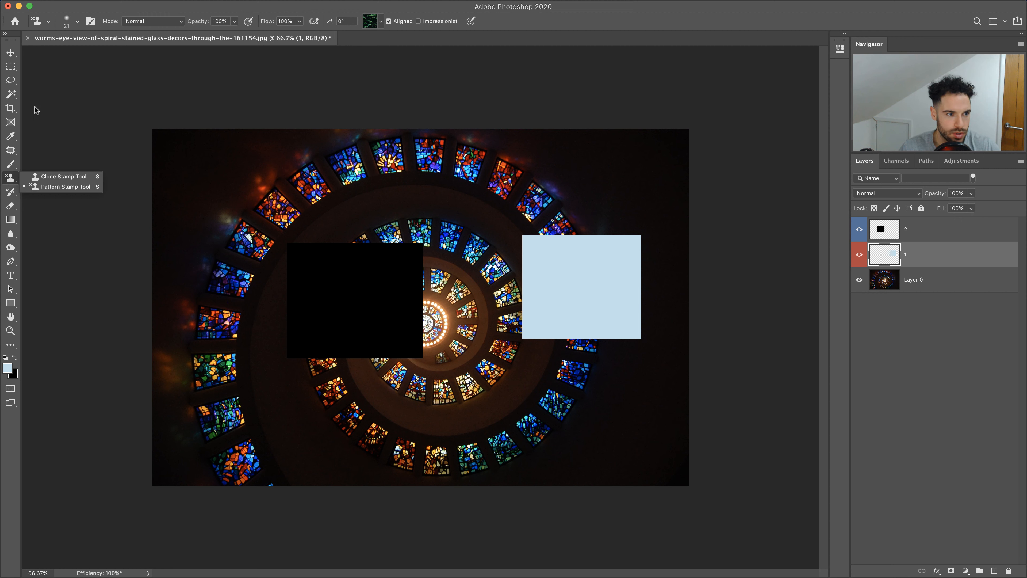
click(11, 66)
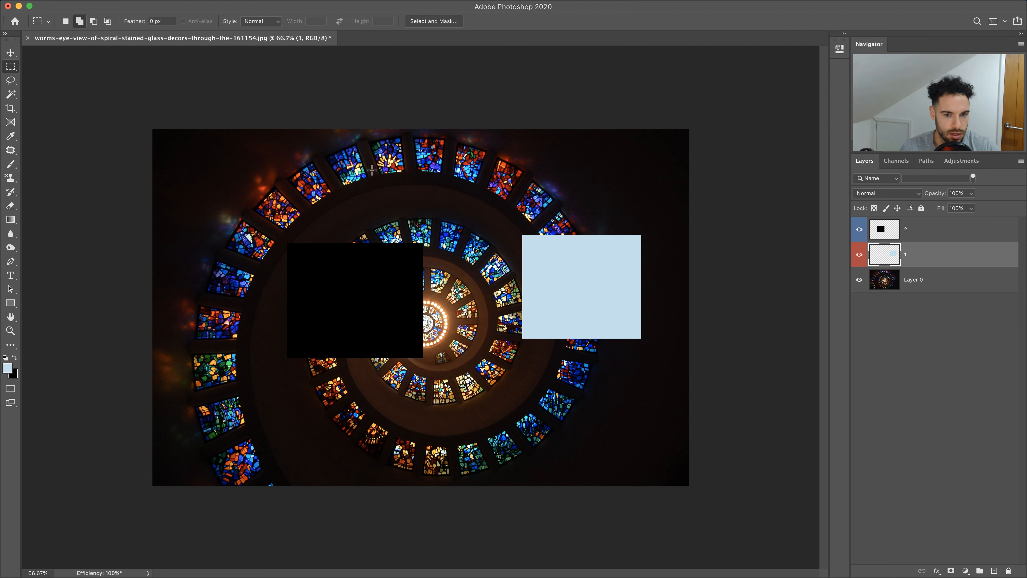
drag(504, 213, 656, 270)
key(BackSpace)
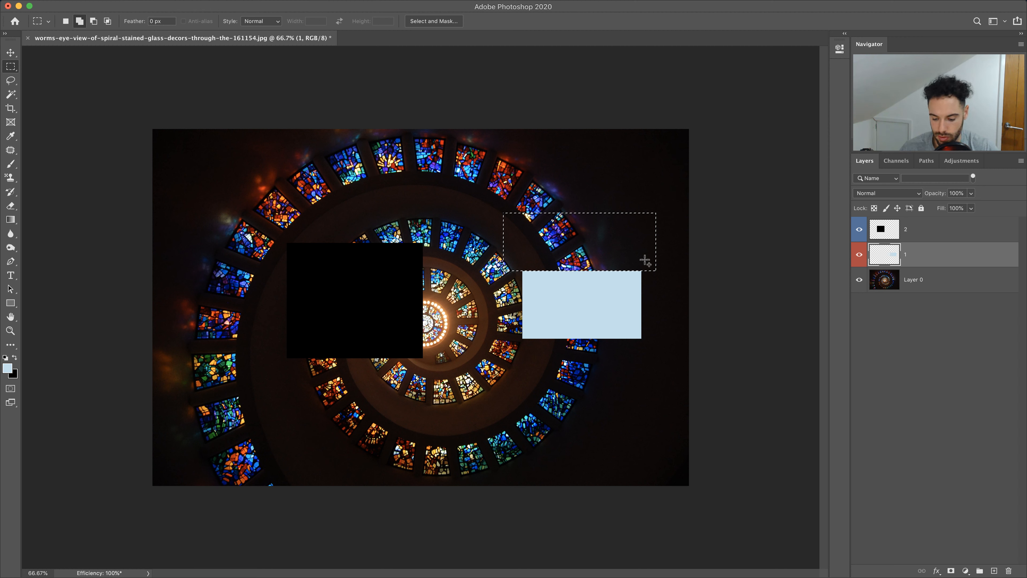
click(645, 261)
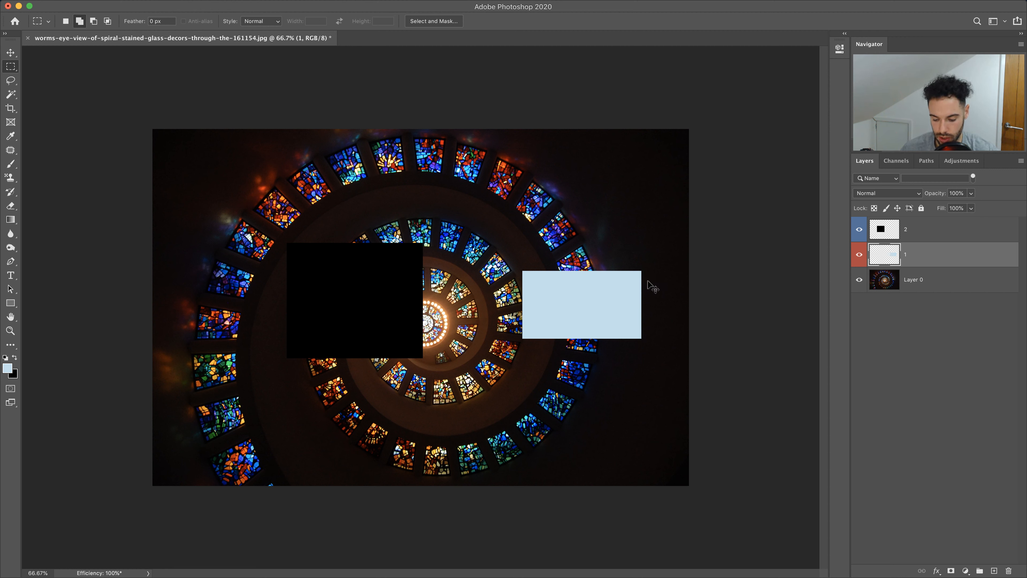
key(super+z)
key(super+z)
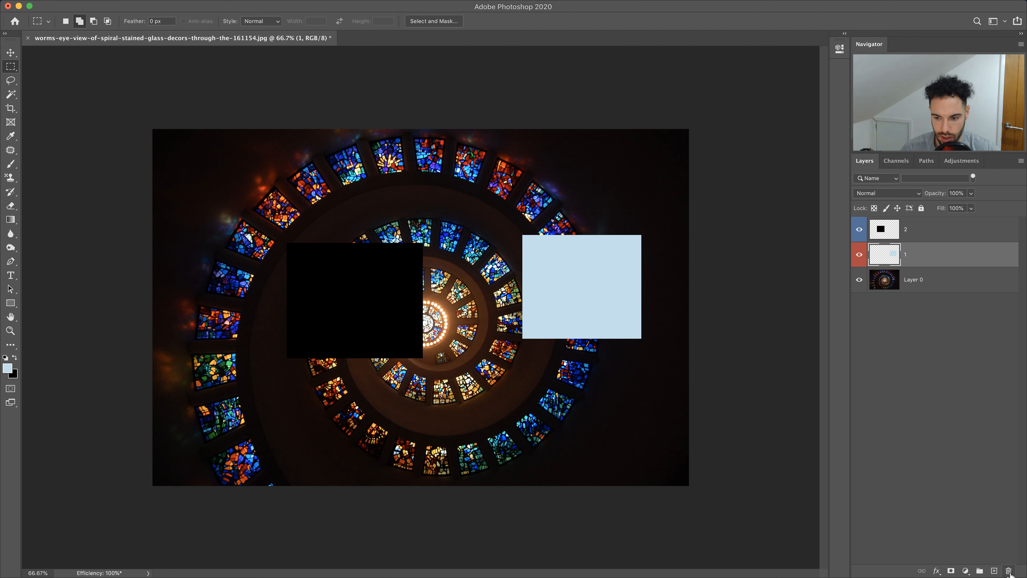
Add a layer mask to layer 1 and switch between its image content and the mask, leaving the mask active
click(950, 571)
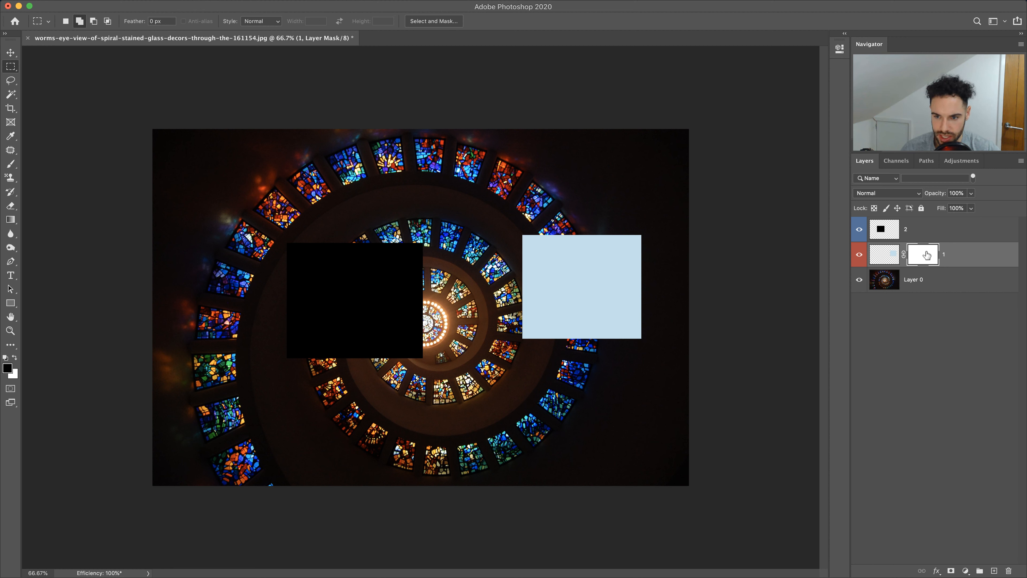
click(887, 260)
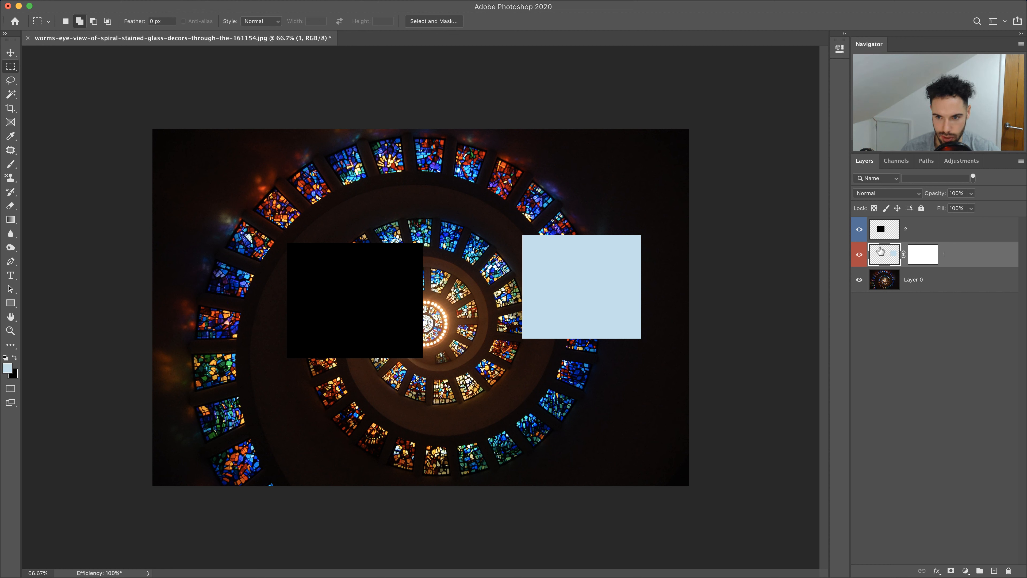
click(921, 256)
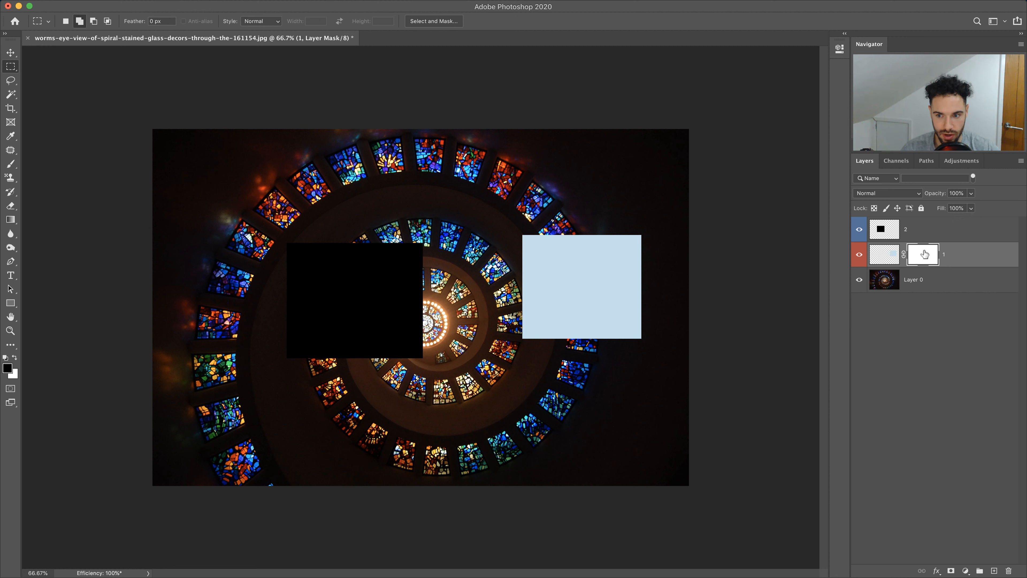
click(881, 258)
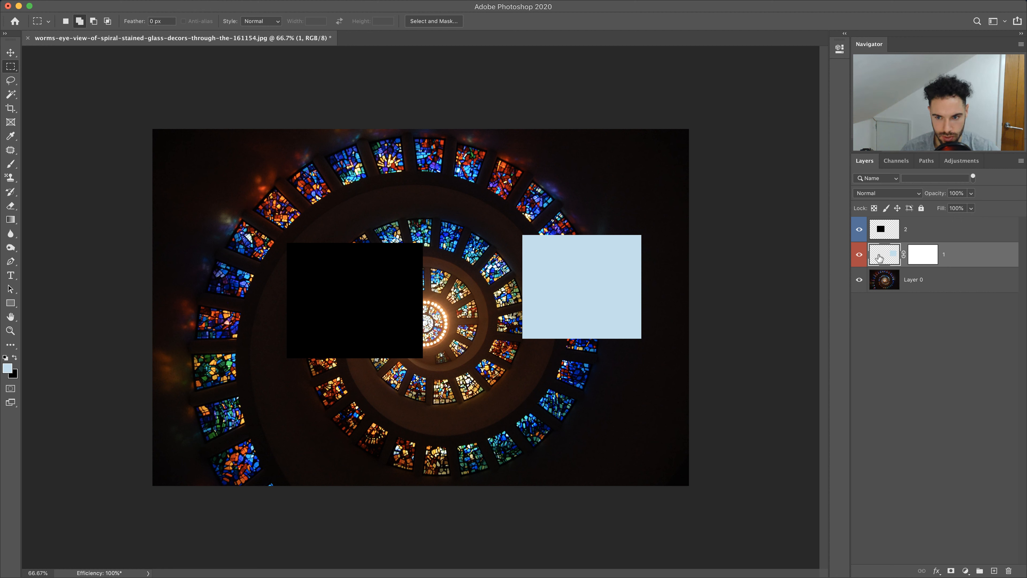
click(927, 257)
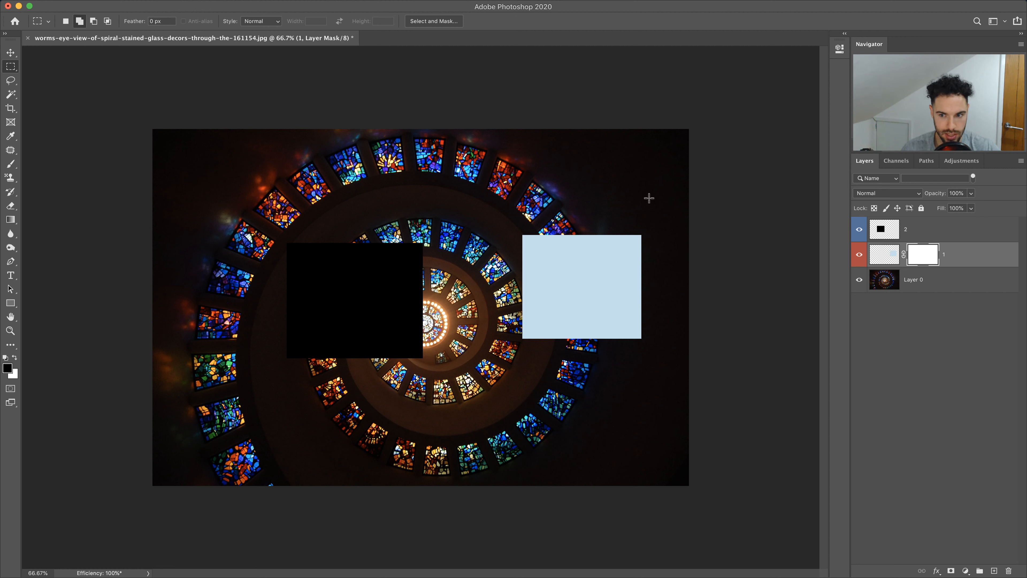
Fill layer 1's mask with the black foreground color at 100% opacity to hide the light-blue rectangle
mouse_move(84, 4)
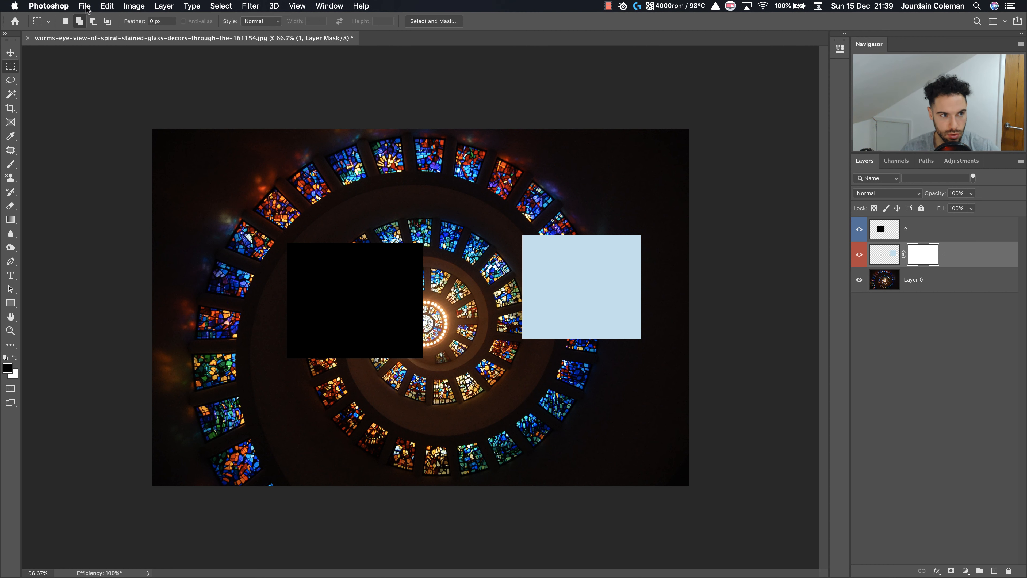
click(107, 5)
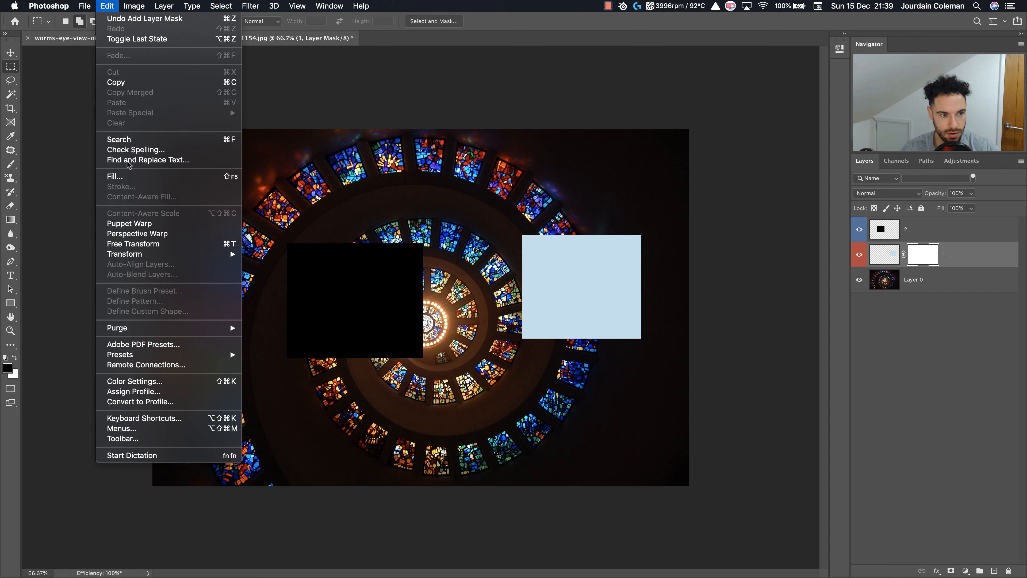
click(132, 179)
click(423, 149)
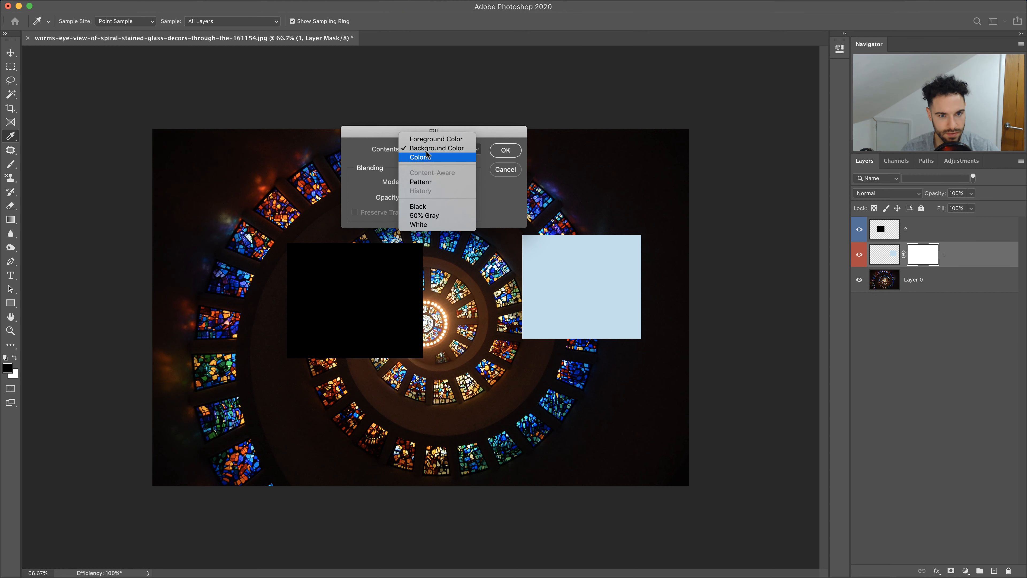
click(424, 138)
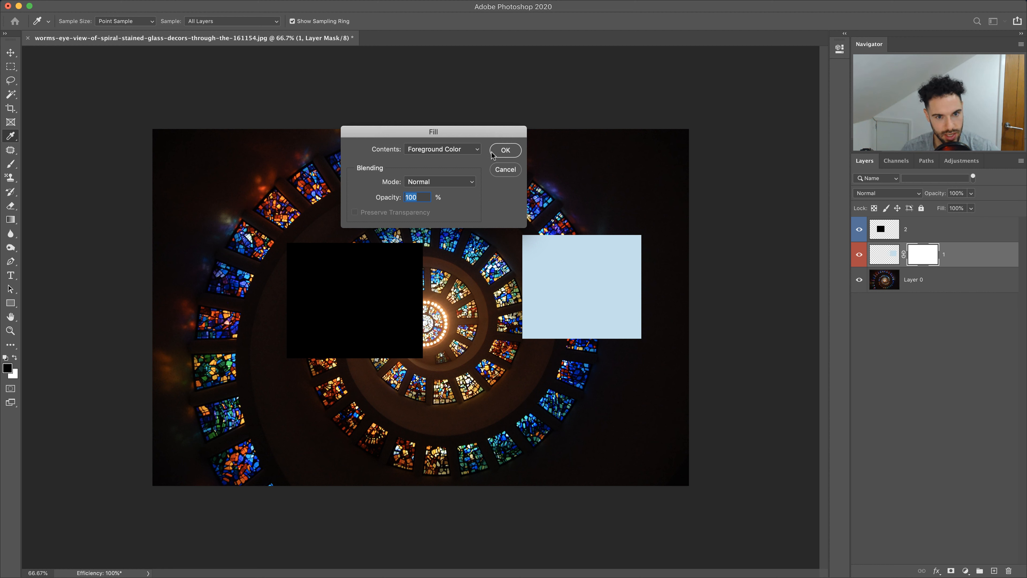
click(505, 150)
key(m)
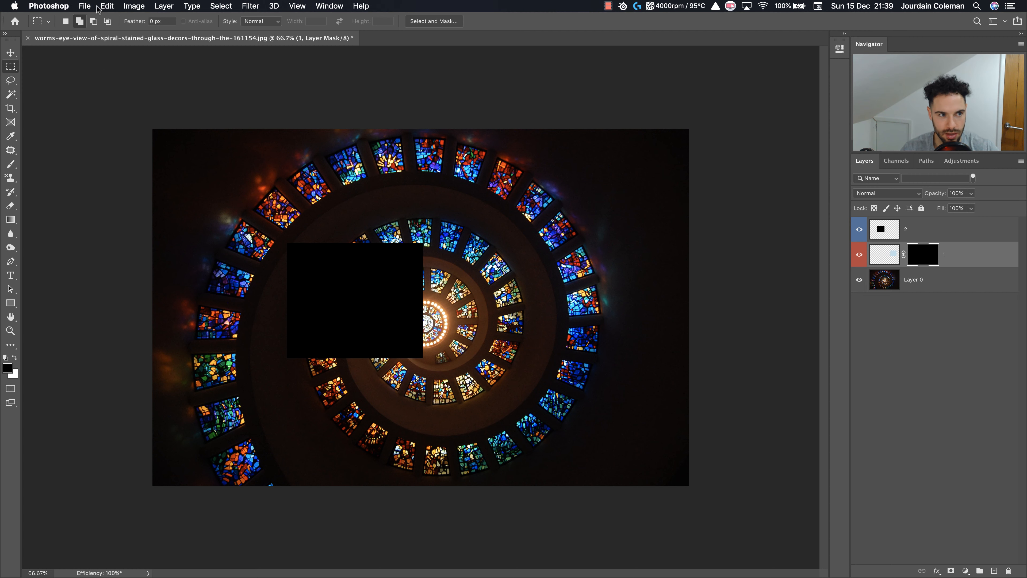
Fill layer 1's mask with the white background color at 100% opacity to reveal the light-blue rectangle
click(108, 7)
click(142, 175)
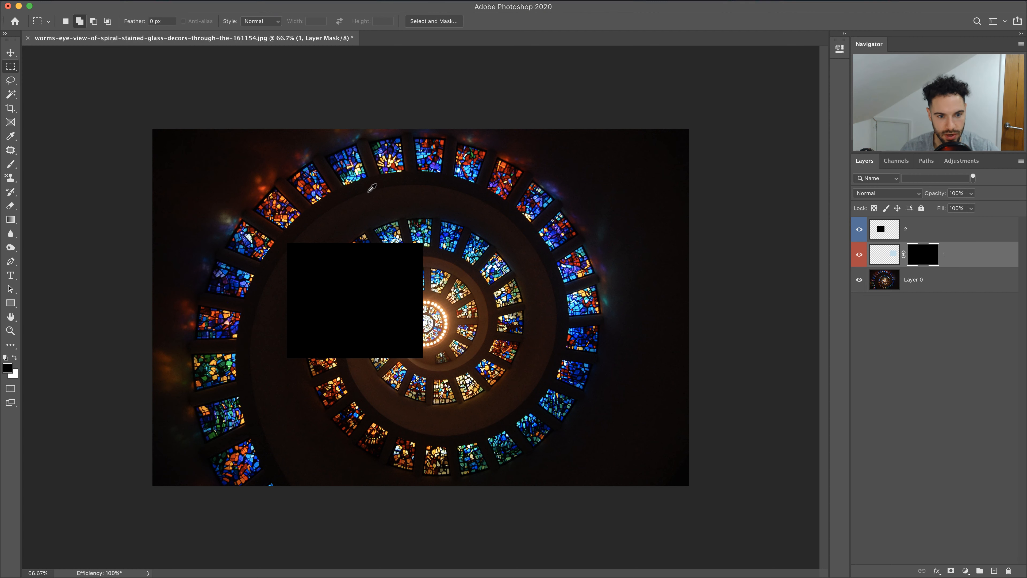
click(431, 150)
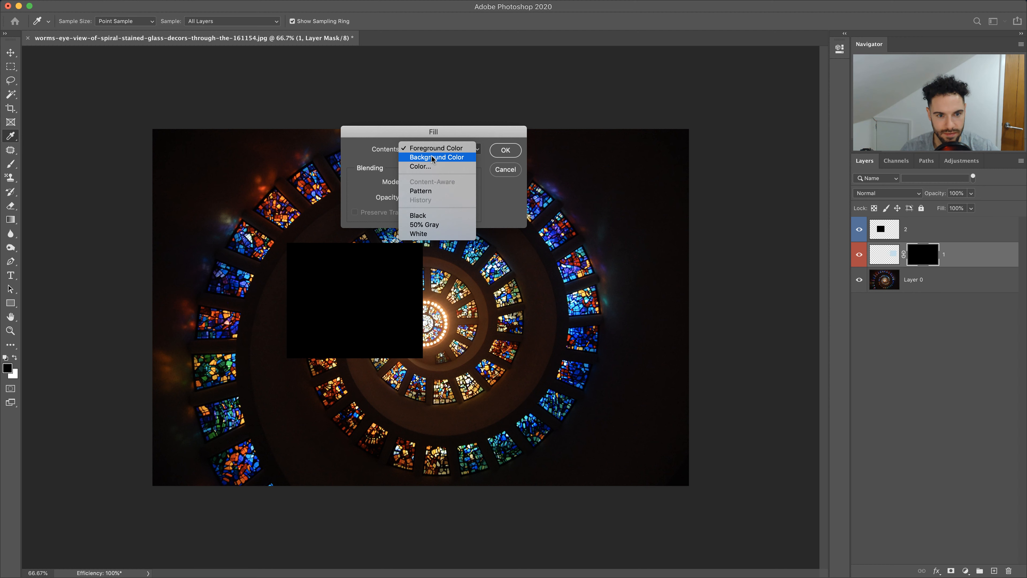
click(432, 158)
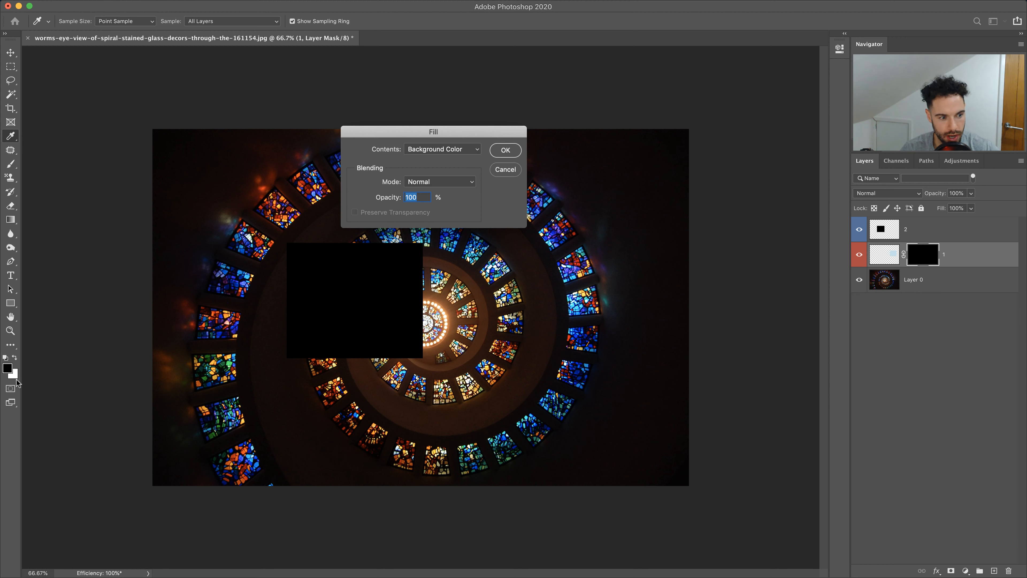
click(503, 151)
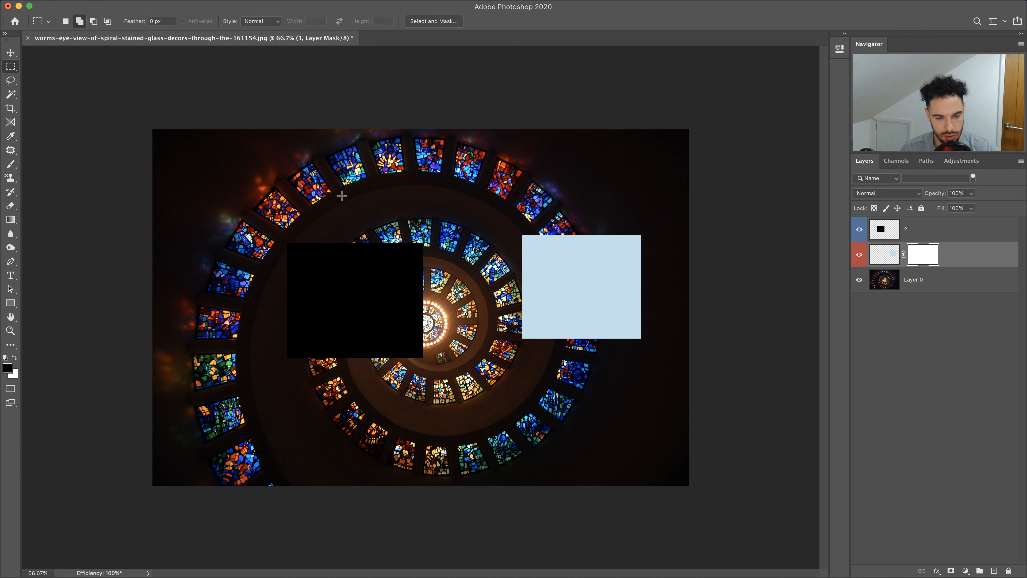
On layer 1's mask, fill a rectangular selection over the blue rectangle's upper half with the foreground color, and view the mask on its own
drag(495, 206, 656, 284)
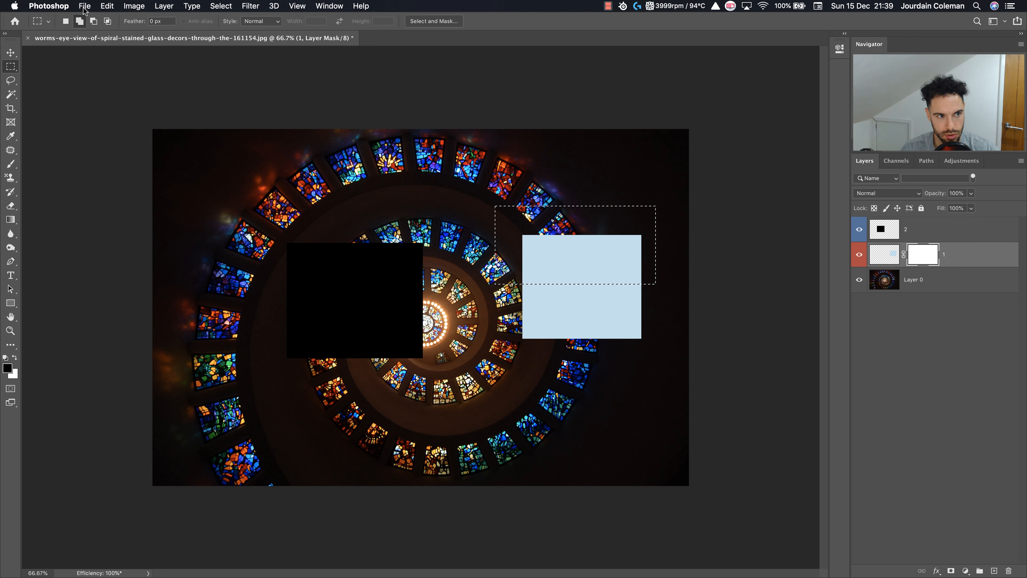
click(107, 6)
click(132, 176)
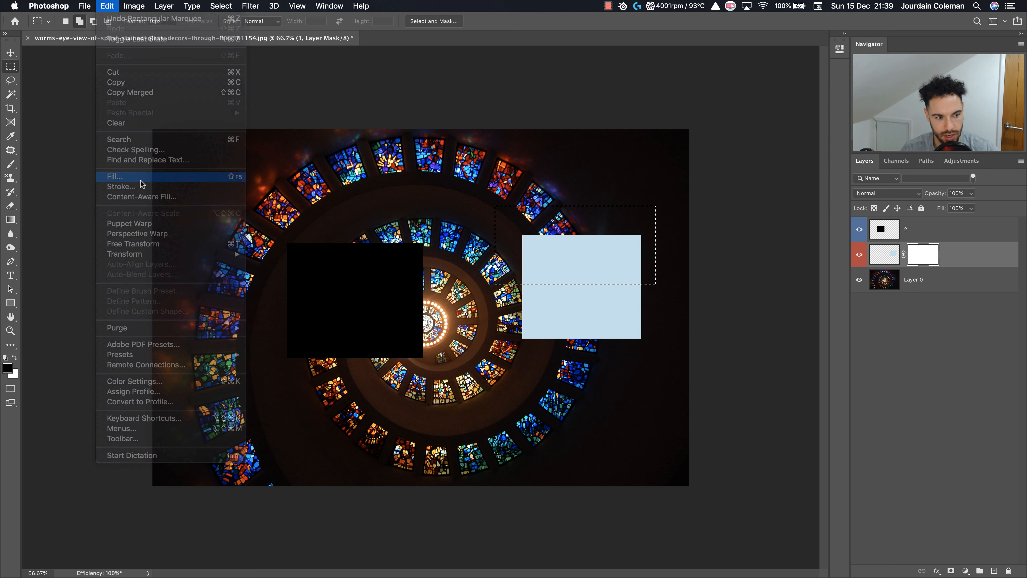
click(433, 149)
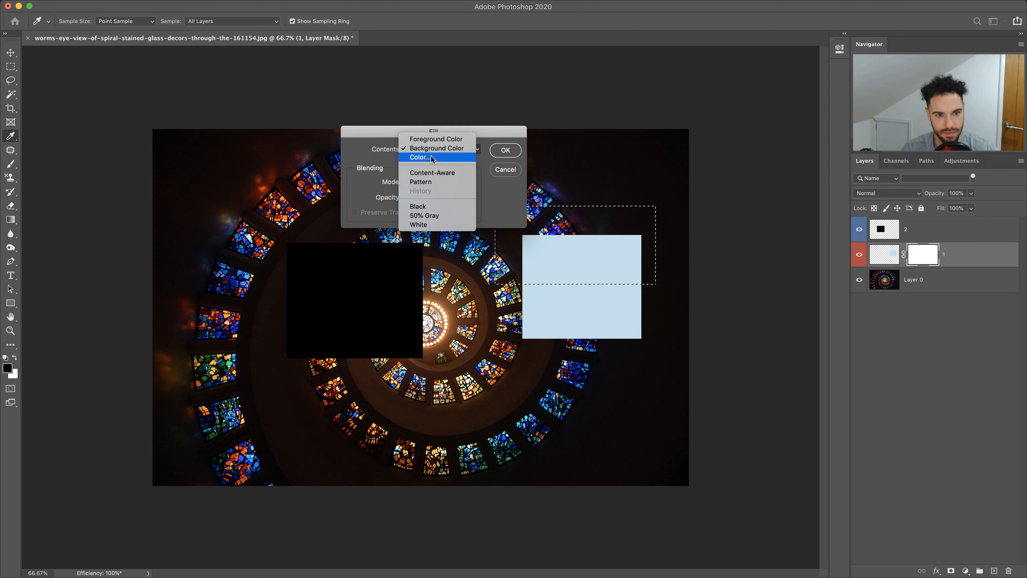
click(433, 139)
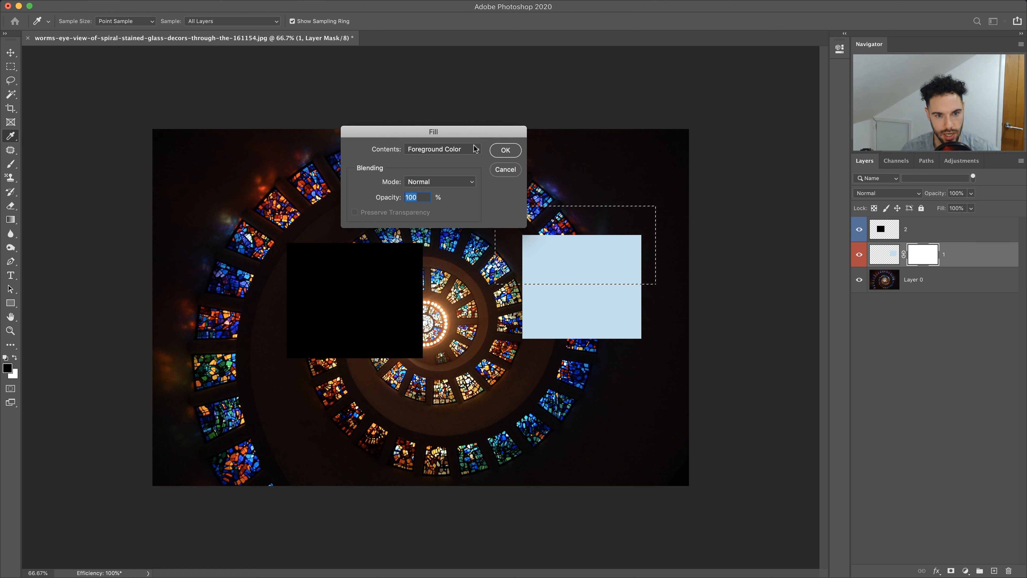
click(505, 150)
key(m)
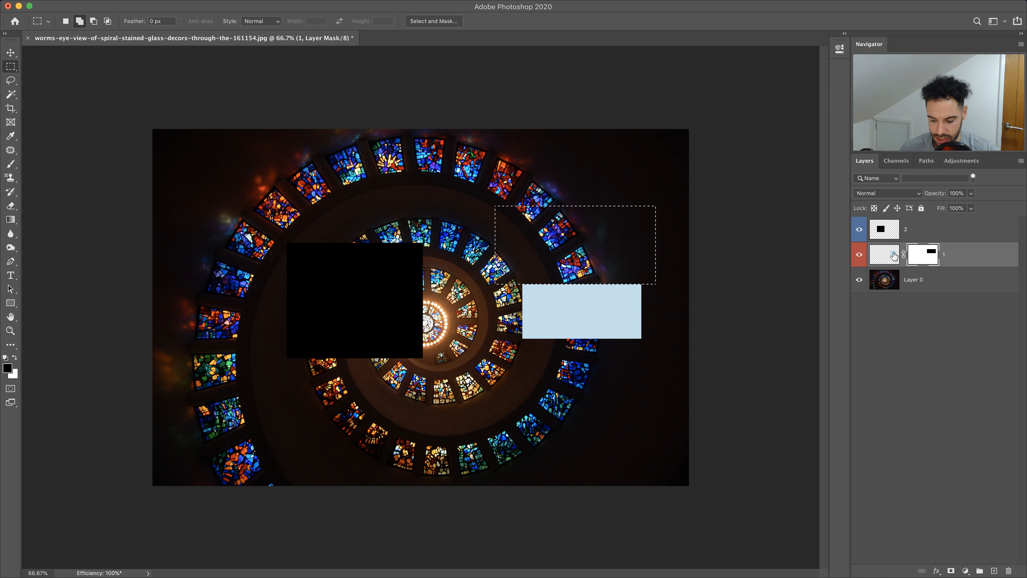
click(556, 301)
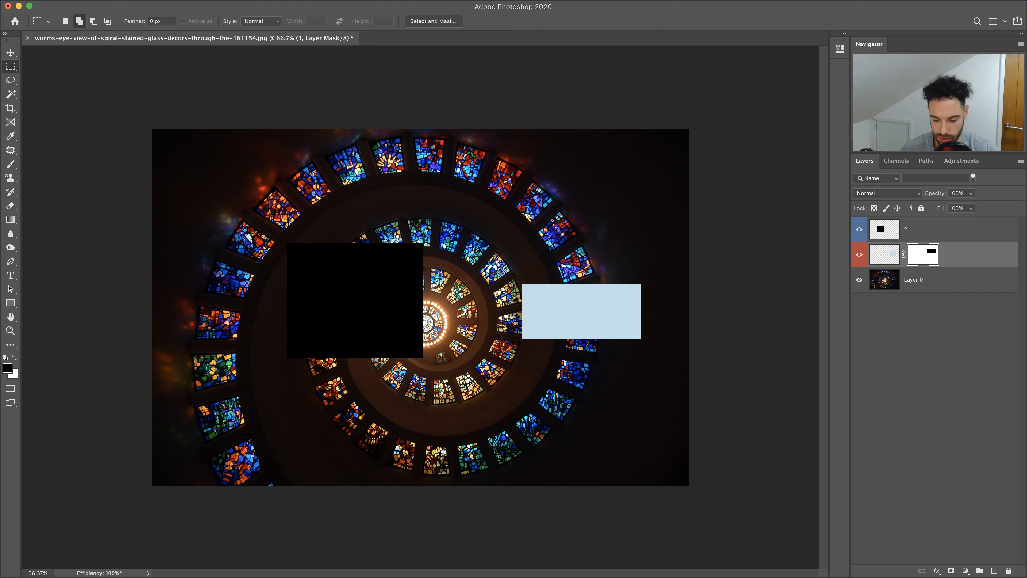
alt+click(925, 257)
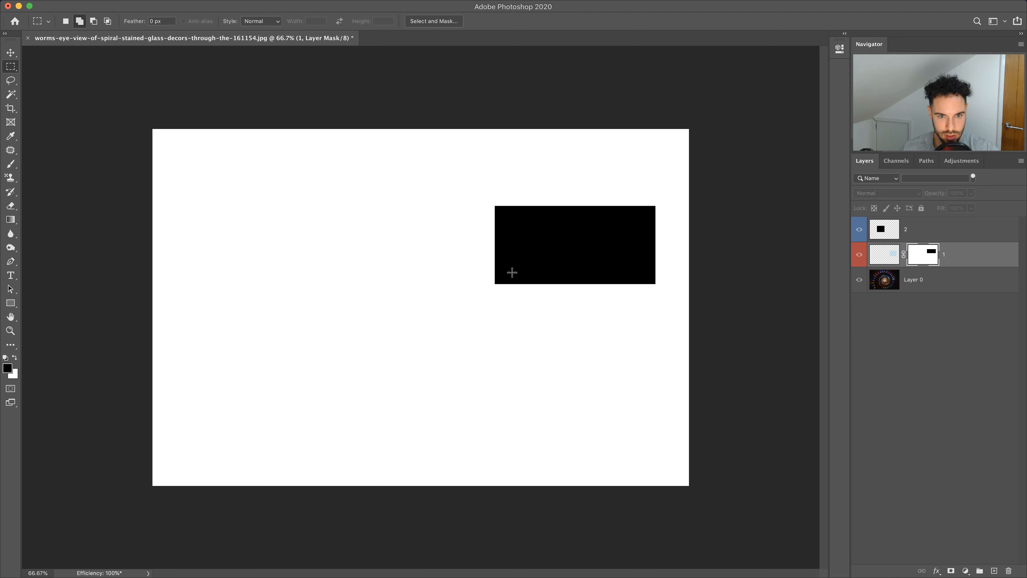
alt+click(924, 257)
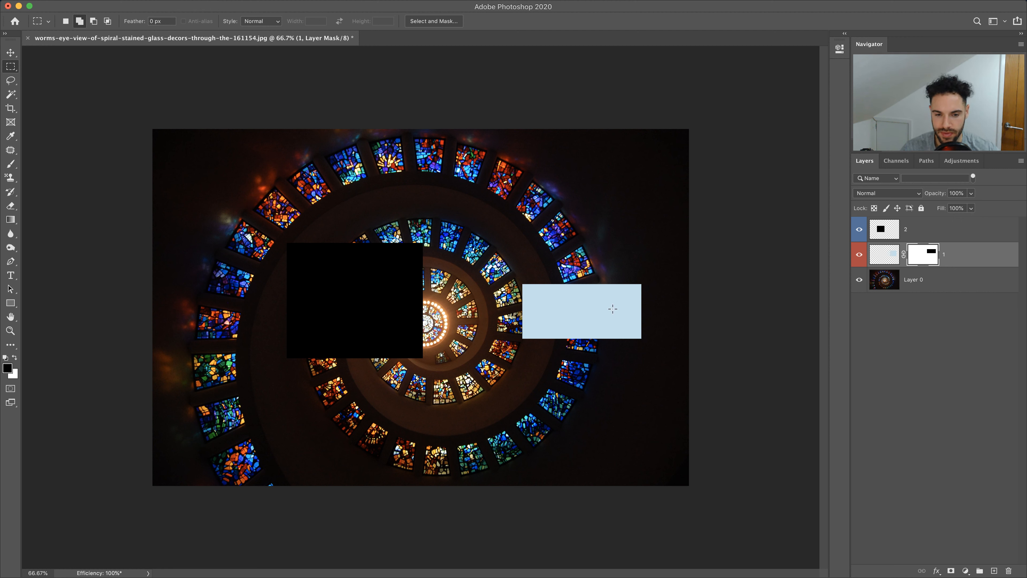
Paint layer 1's mask along the light-blue rectangle's edges with a soft black Brush at 48% opacity and 51% flow
click(10, 164)
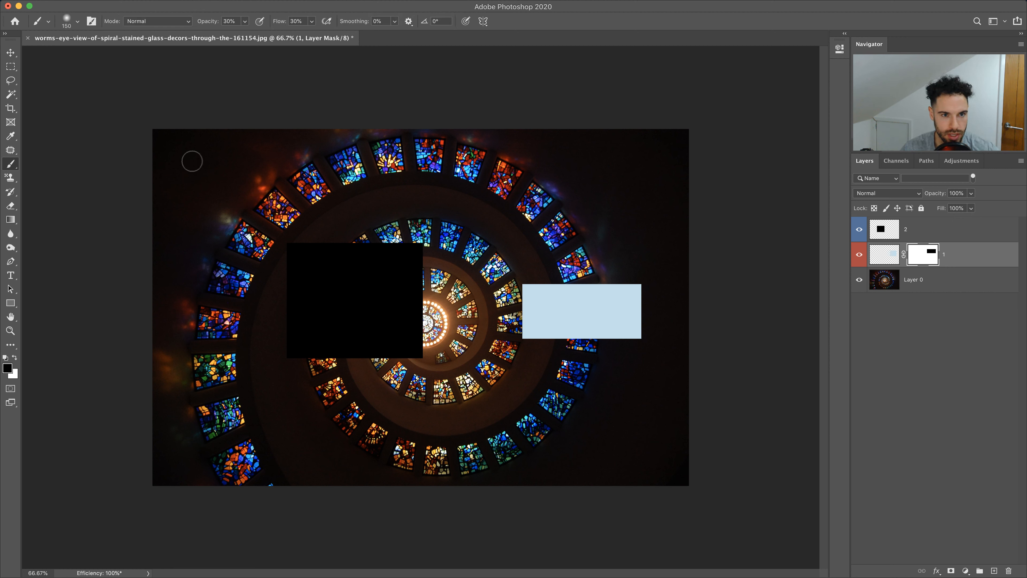
drag(214, 25, 288, 22)
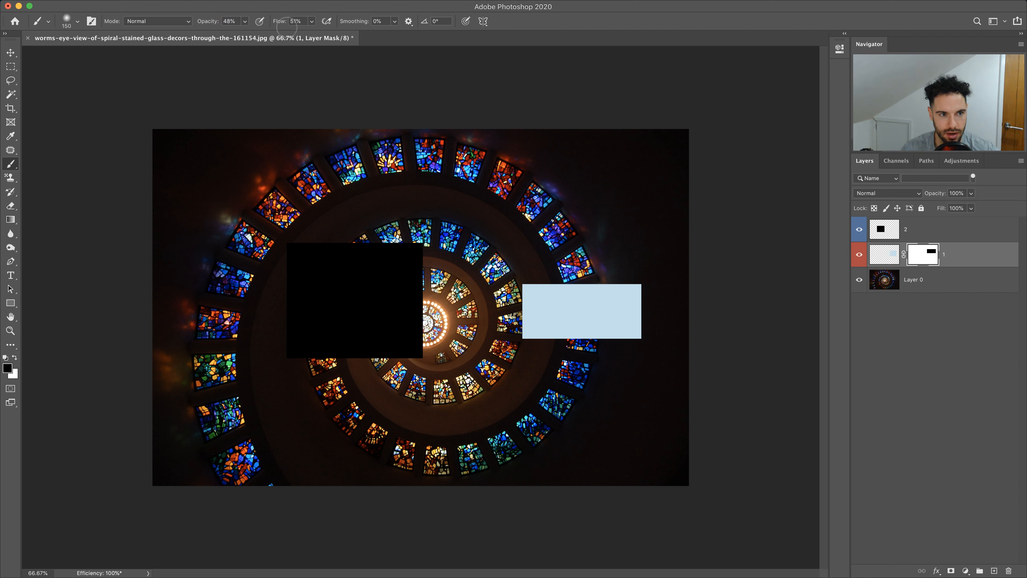
right_click(541, 249)
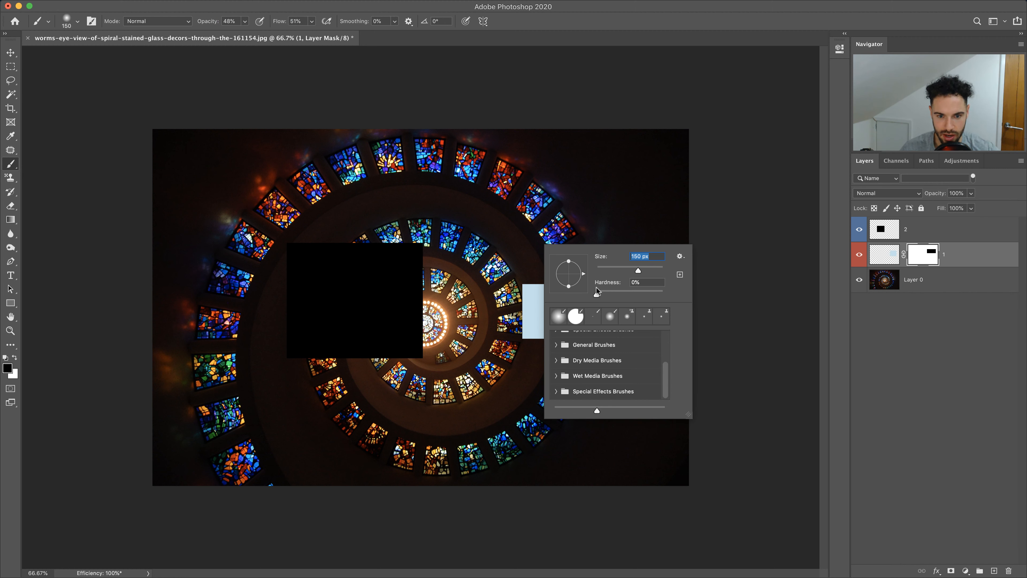
key(Return)
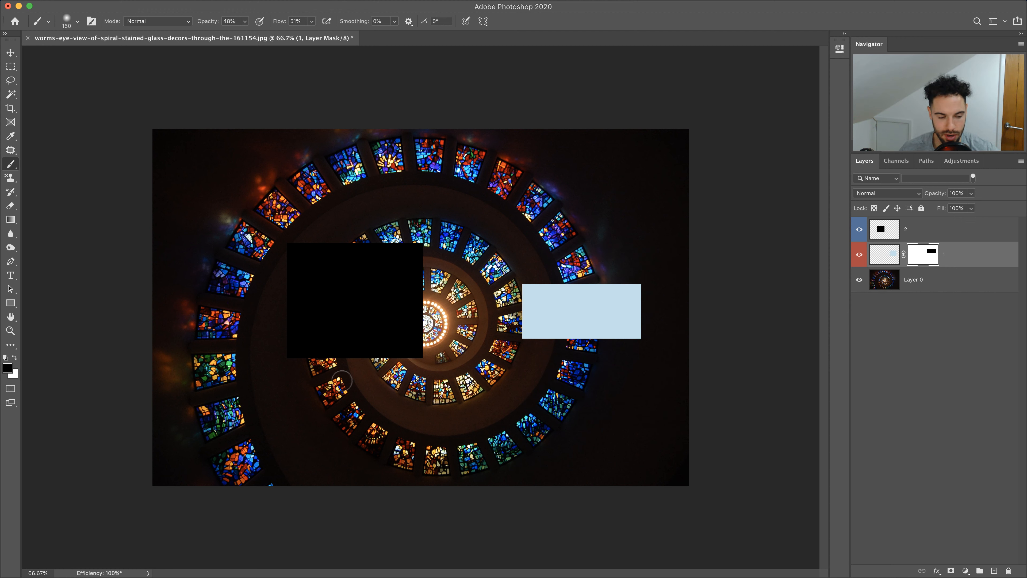
mouse_move(523, 280)
mouse_down()
mouse_move(574, 278)
mouse_move(499, 280)
mouse_move(627, 280)
mouse_move(437, 272)
mouse_move(634, 278)
mouse_move(647, 298)
mouse_move(645, 273)
mouse_move(642, 331)
mouse_move(647, 284)
mouse_move(639, 337)
mouse_move(642, 285)
mouse_move(634, 321)
mouse_move(641, 284)
mouse_move(638, 303)
mouse_move(630, 281)
mouse_move(519, 285)
mouse_move(537, 279)
mouse_move(514, 311)
mouse_move(519, 281)
mouse_move(514, 310)
mouse_up()
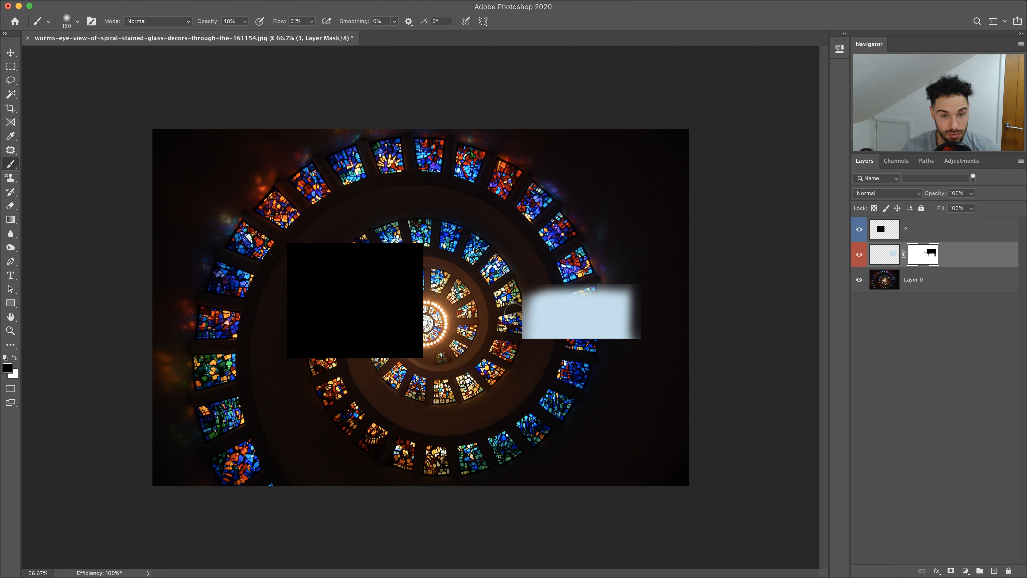
Delete the layer mask from layer 1 and switch to the Move tool
right_click(927, 255)
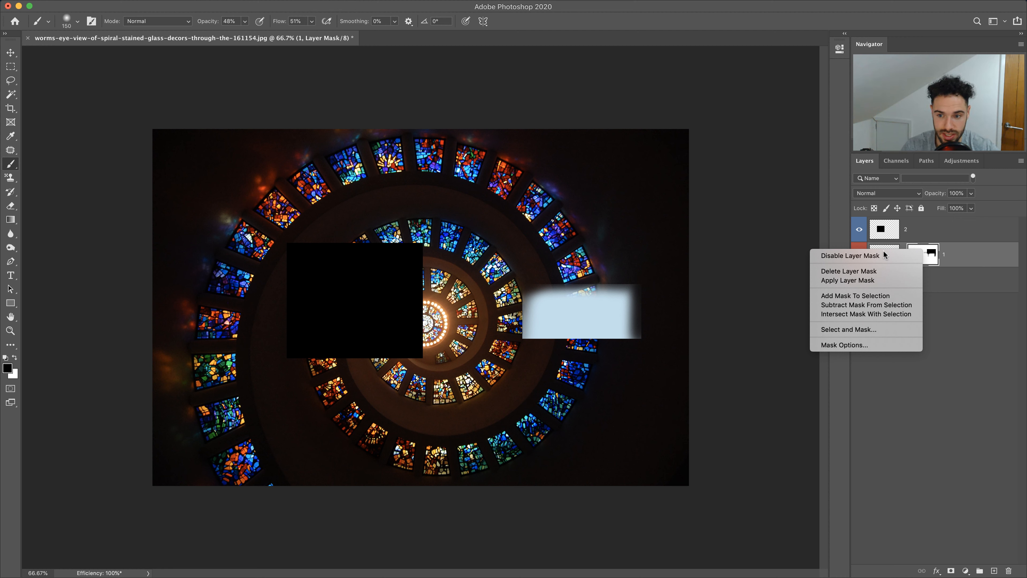
click(856, 272)
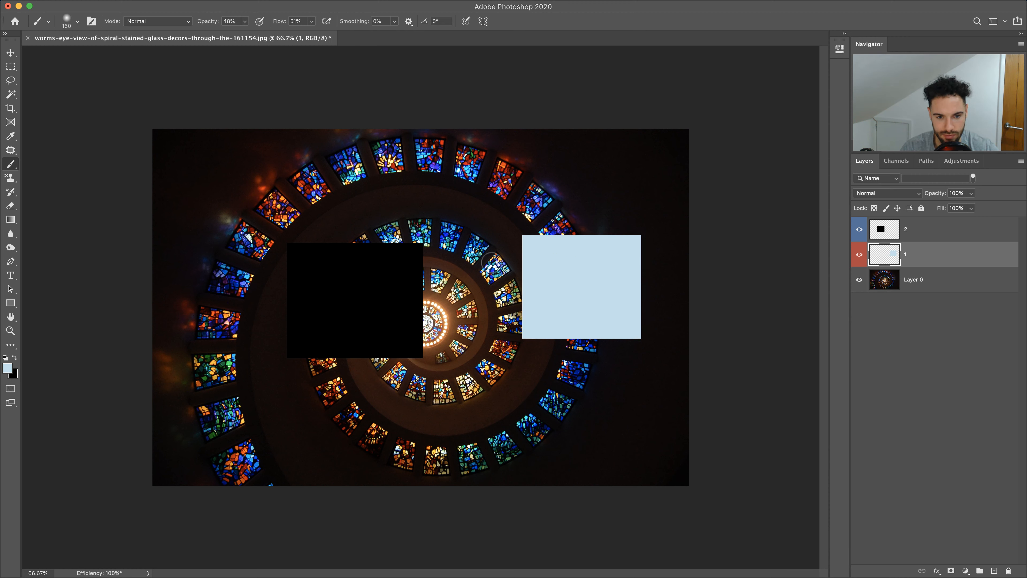
click(10, 52)
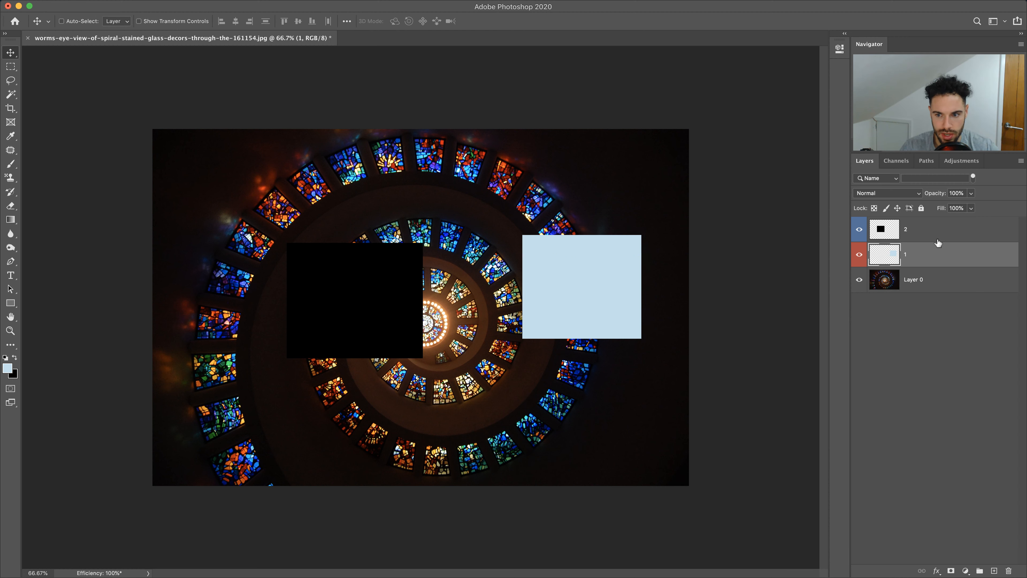
Open the Layer Style blending options for layer 2 and review the general blend modes, keeping Normal
click(943, 233)
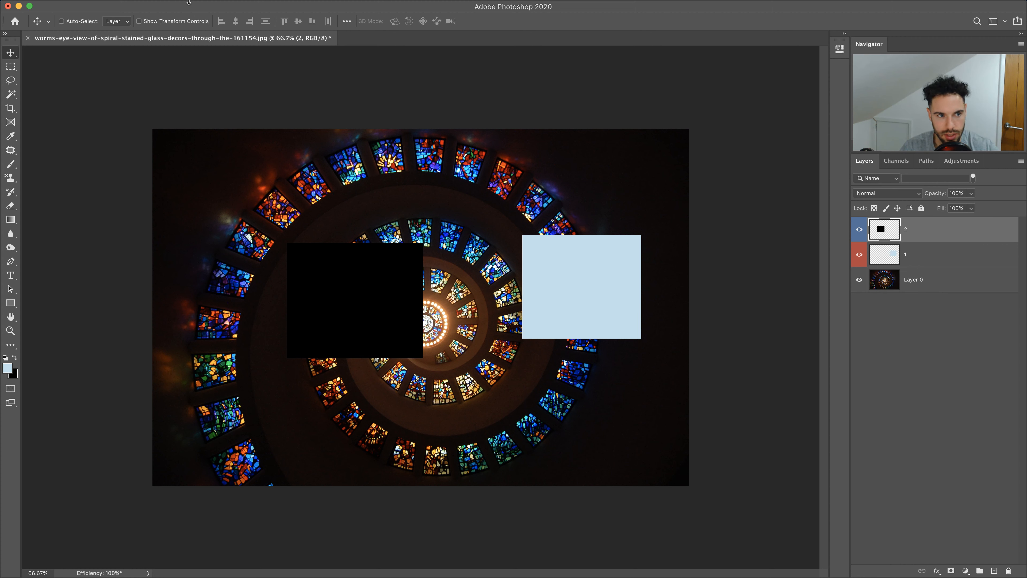
click(163, 6)
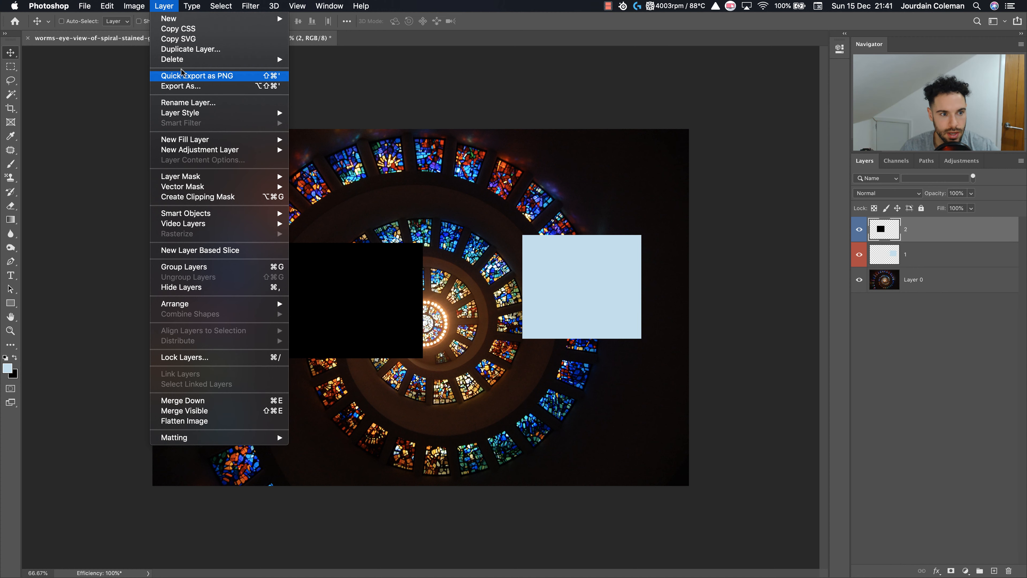
mouse_move(206, 115)
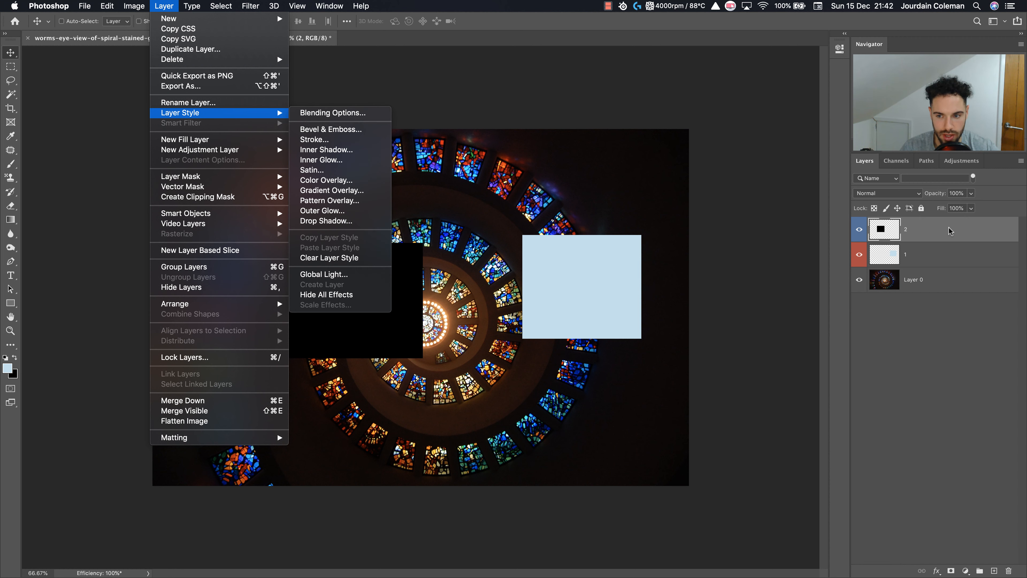
click(937, 230)
double_click(937, 232)
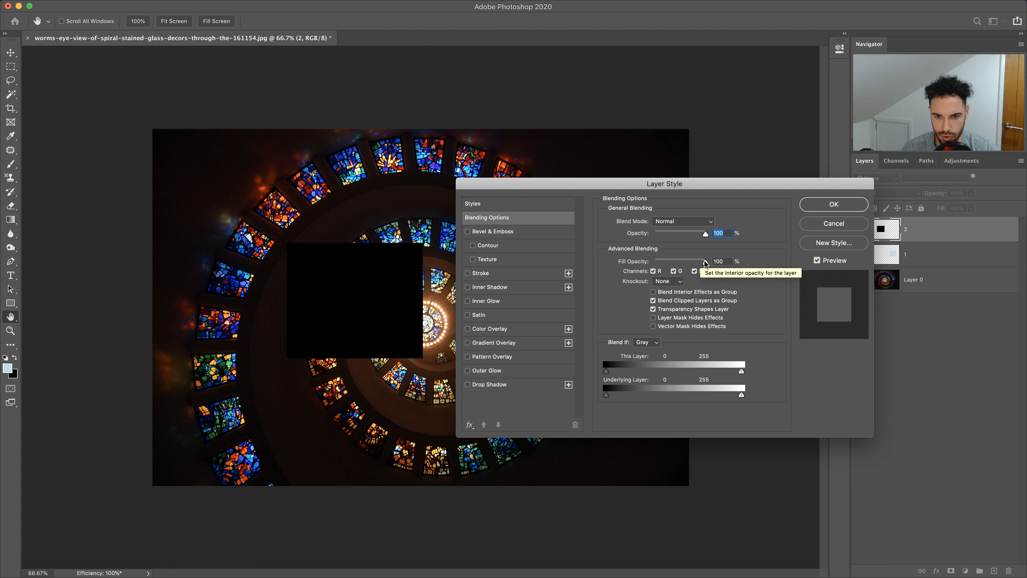
drag(705, 262, 708, 235)
click(683, 221)
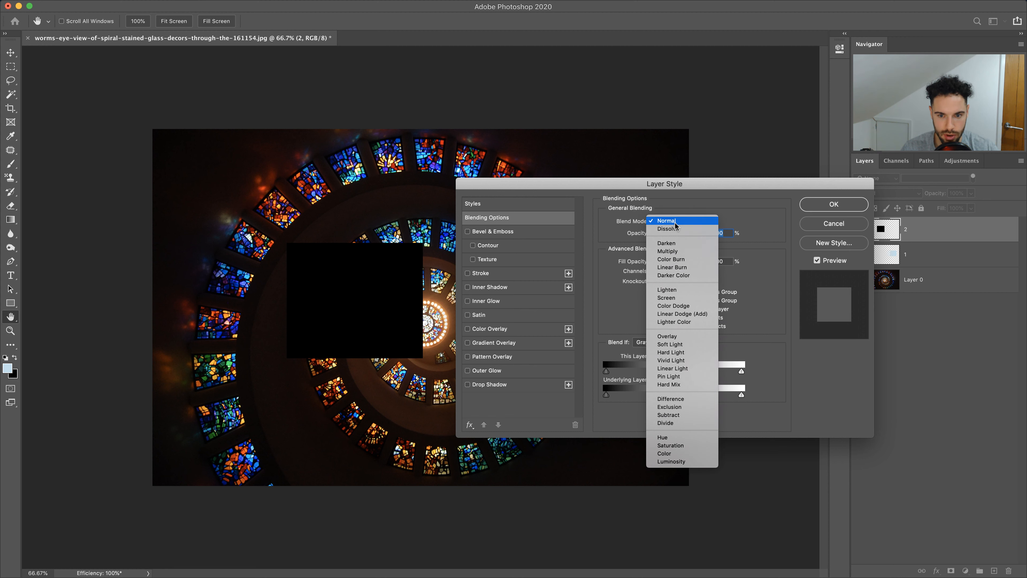
click(748, 222)
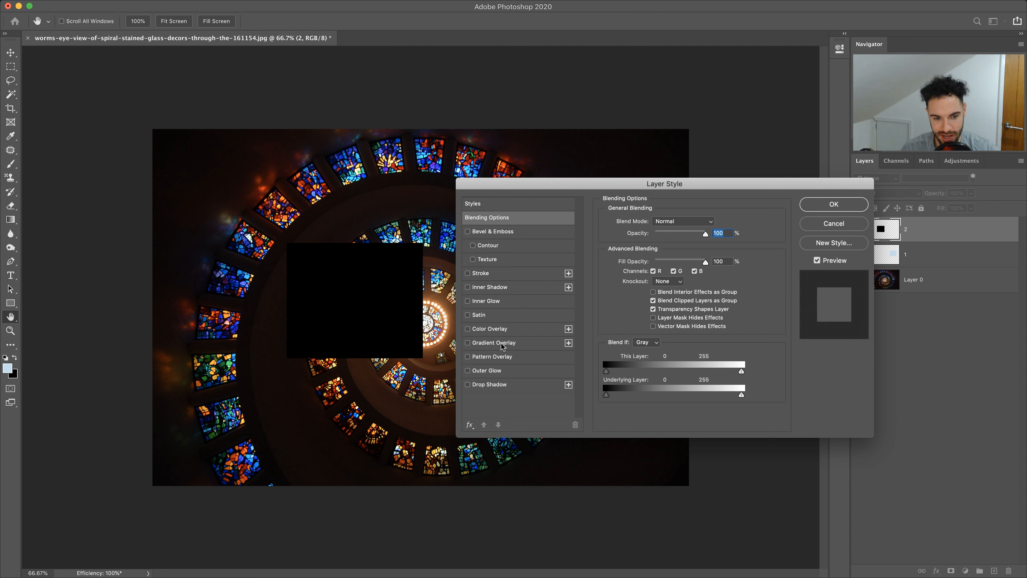
Add an Outer Glow to layer 2's black rectangle and try the Normal and Color Dodge blend modes on it
click(496, 370)
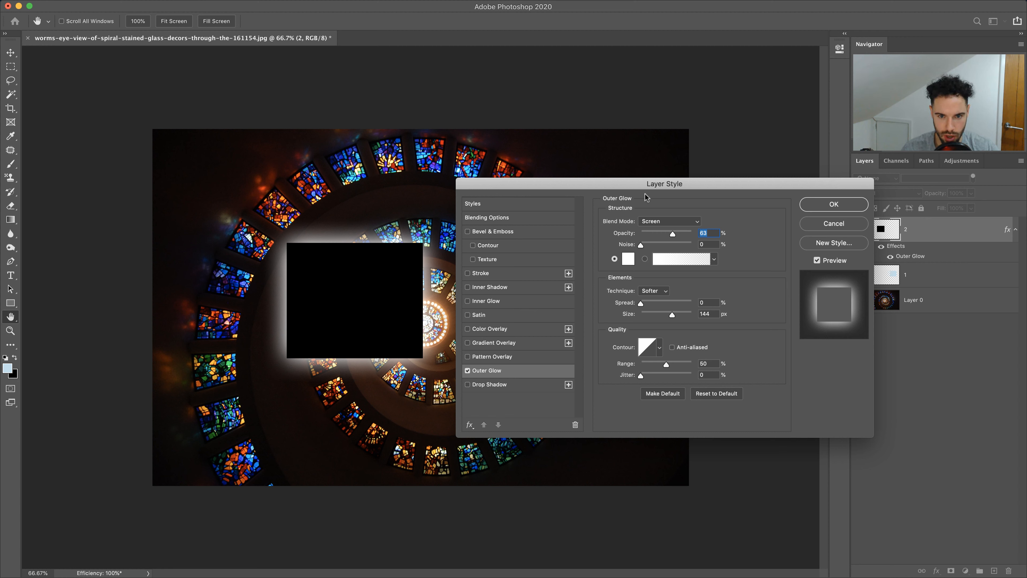
click(669, 220)
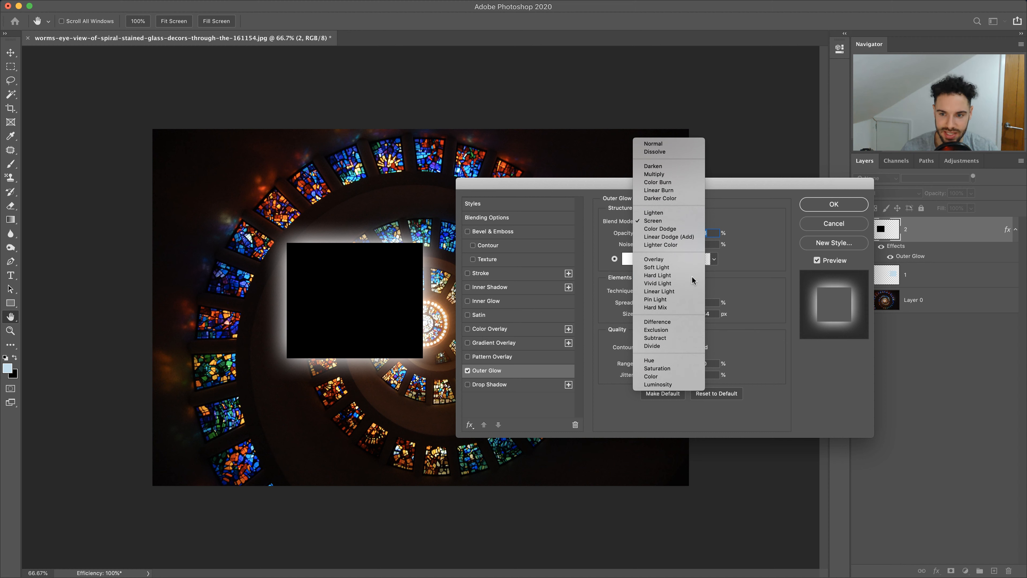
click(660, 143)
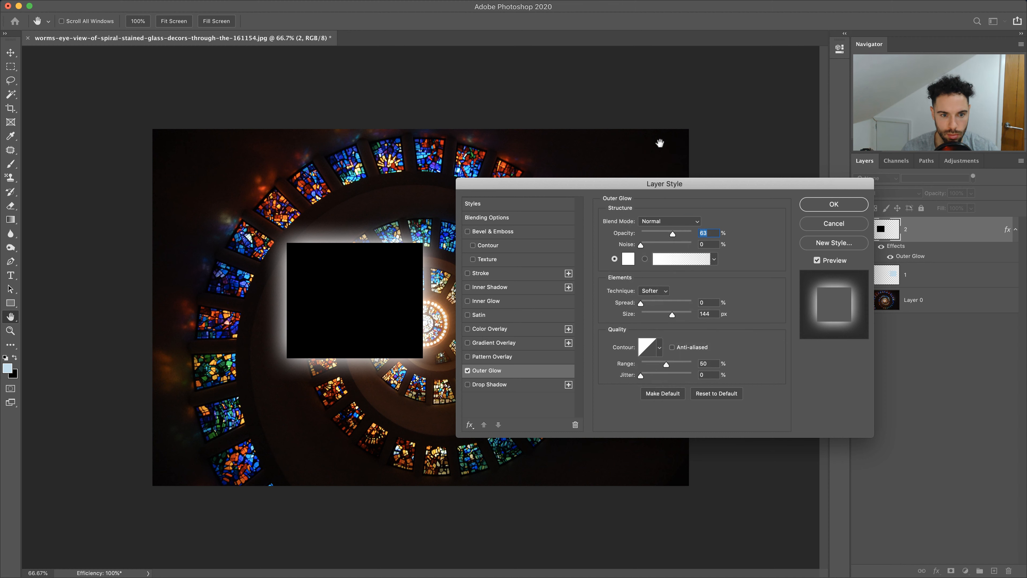
click(669, 224)
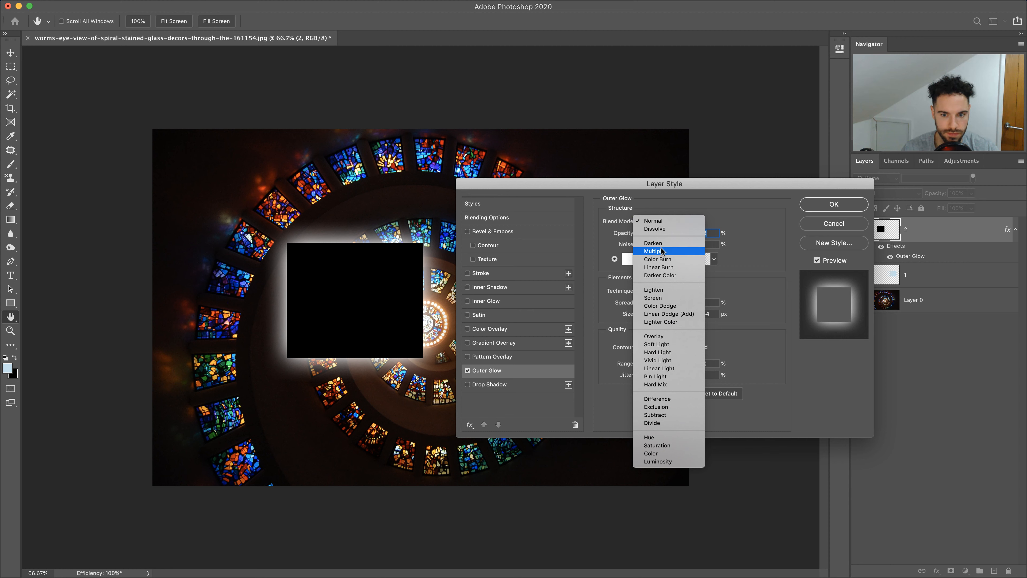
click(658, 306)
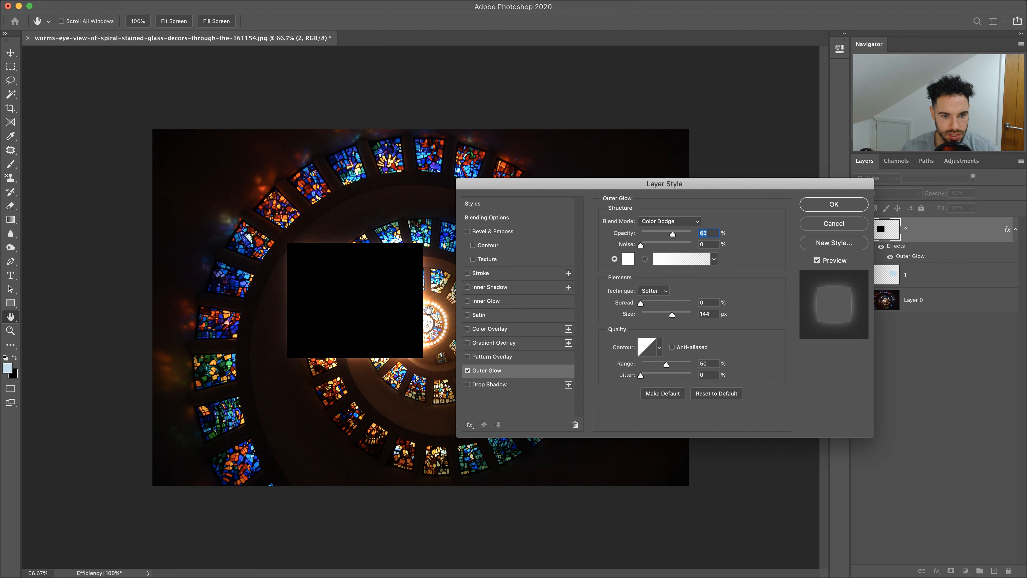
Turn the Outer Glow off and on to compare its effect, and move the Layer Style dialog away from the black rectangle
click(468, 371)
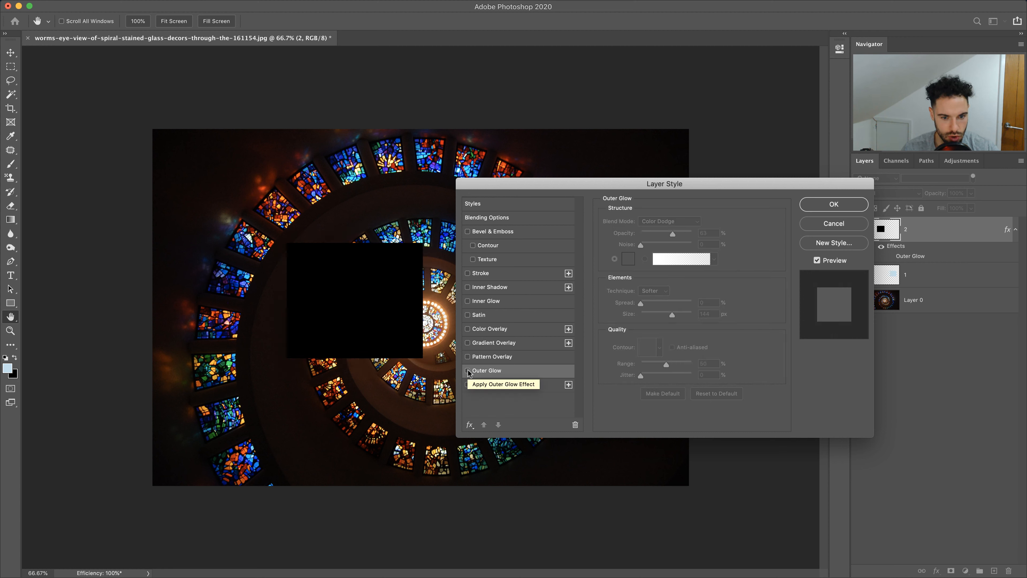
click(467, 370)
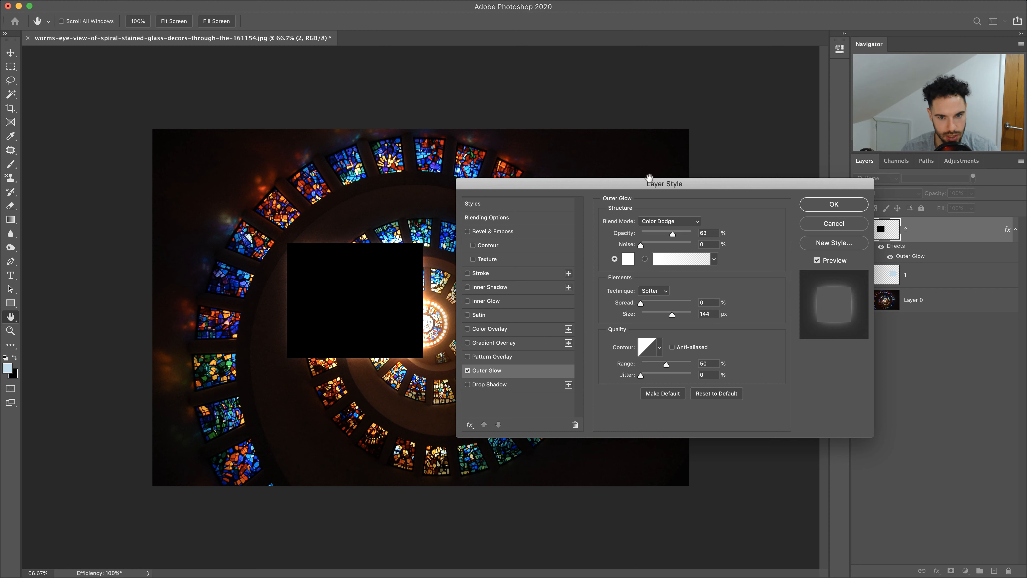
drag(647, 183, 694, 180)
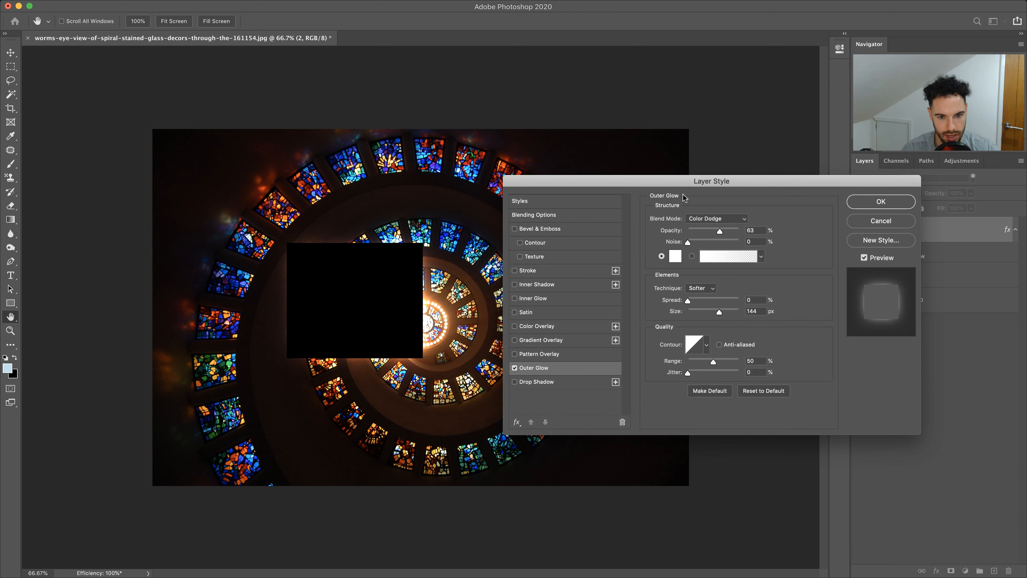
click(864, 257)
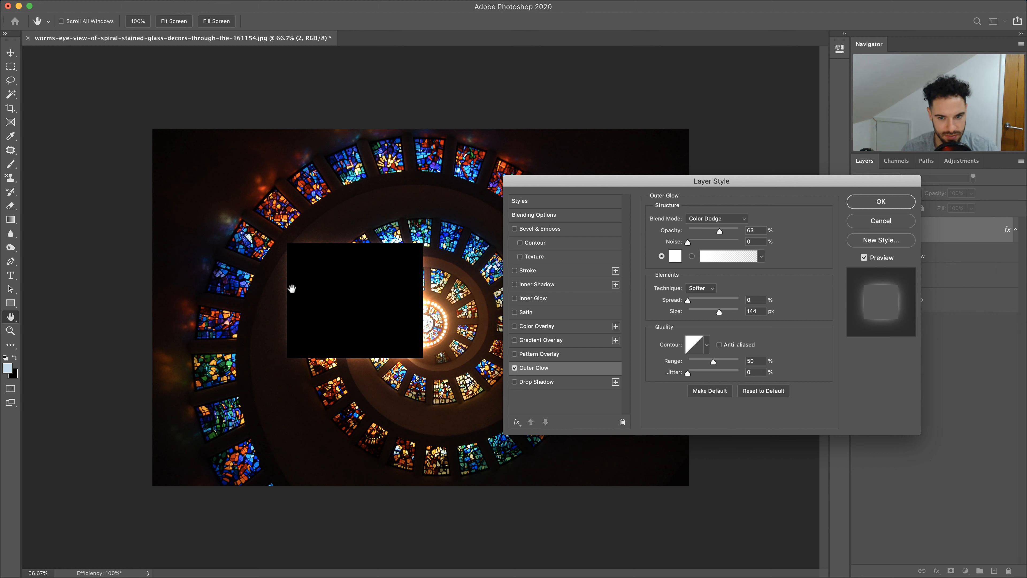
Set the Outer Glow's blend mode to Normal and its opacity to 71%
click(713, 221)
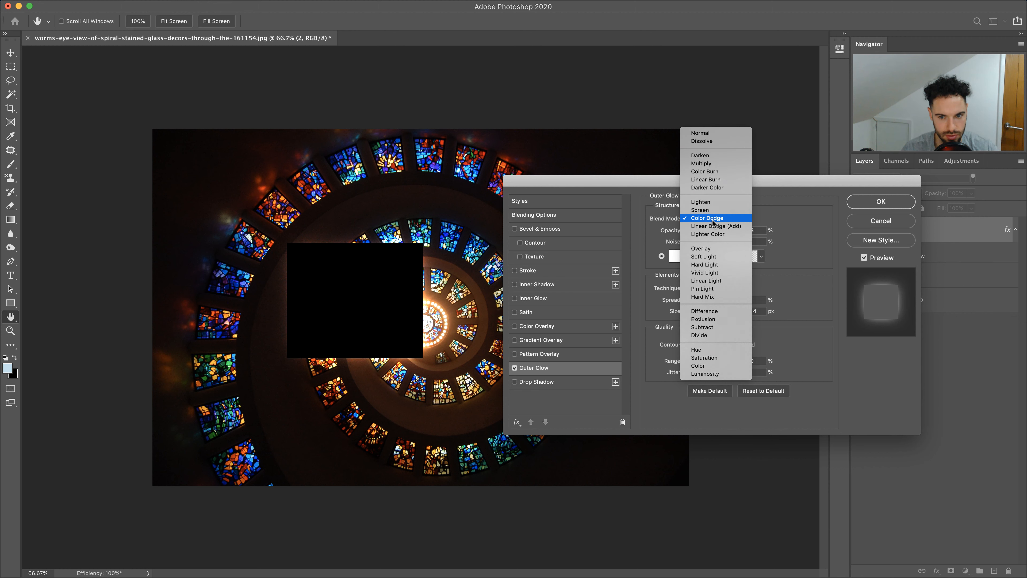
click(711, 132)
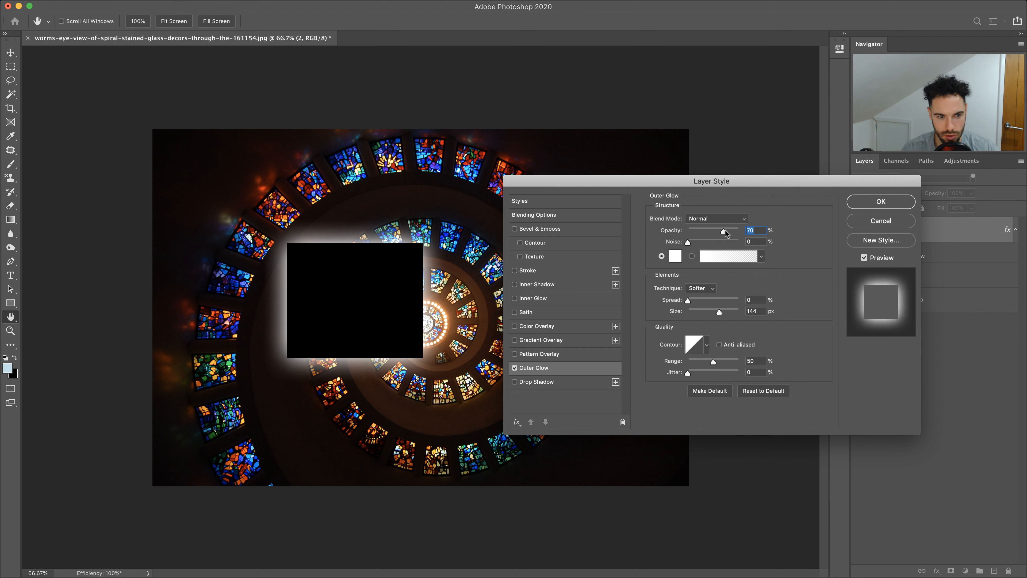
drag(721, 231, 724, 232)
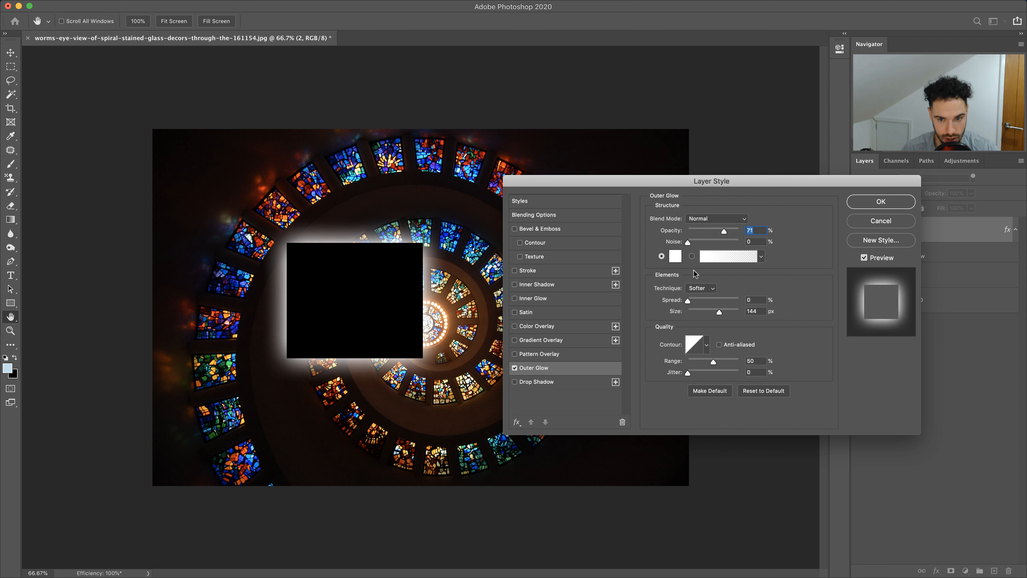
Try red as the Outer Glow color and set it back to white
click(675, 255)
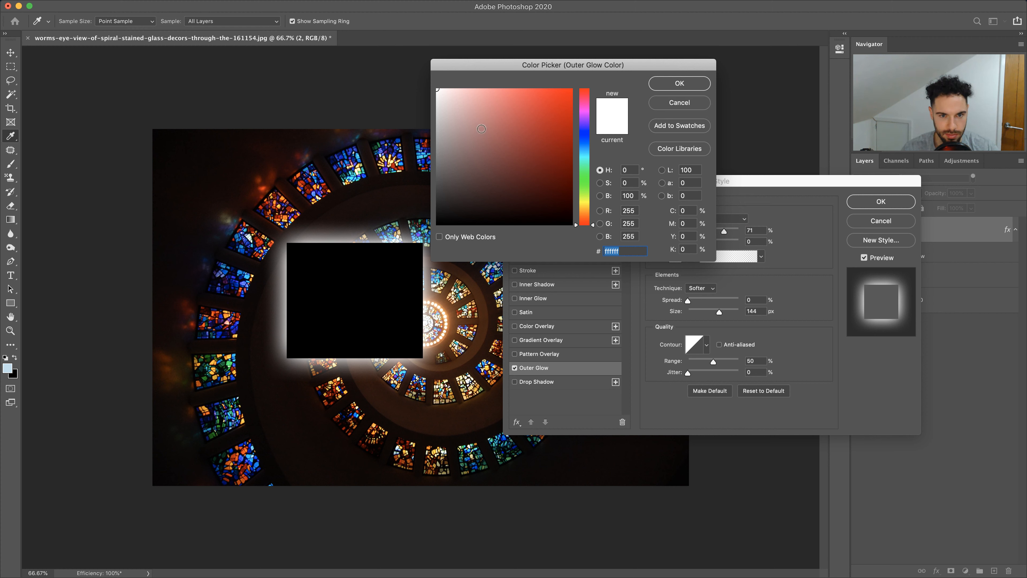
drag(481, 129, 588, 84)
click(658, 82)
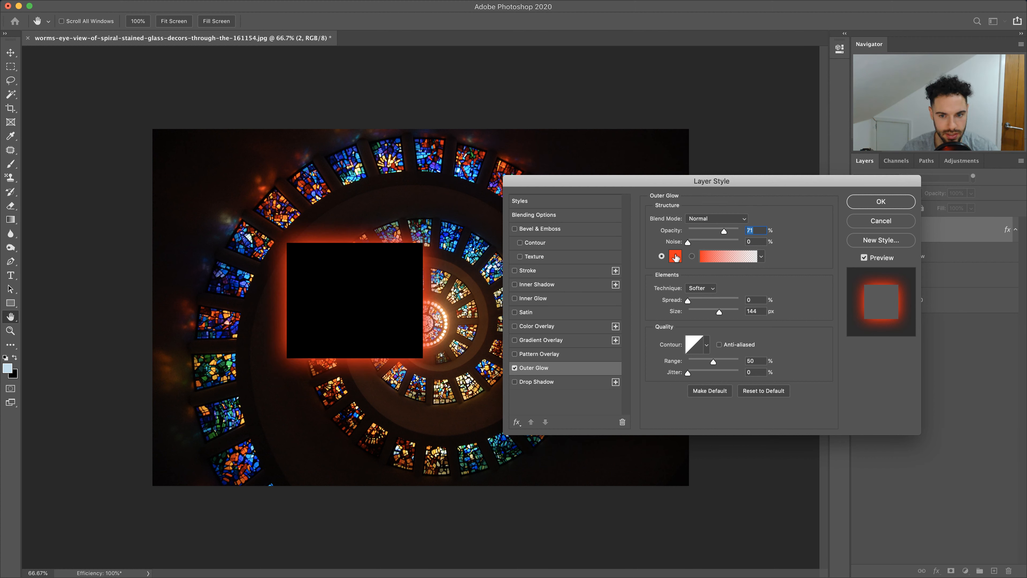
click(674, 256)
click(448, 80)
click(687, 84)
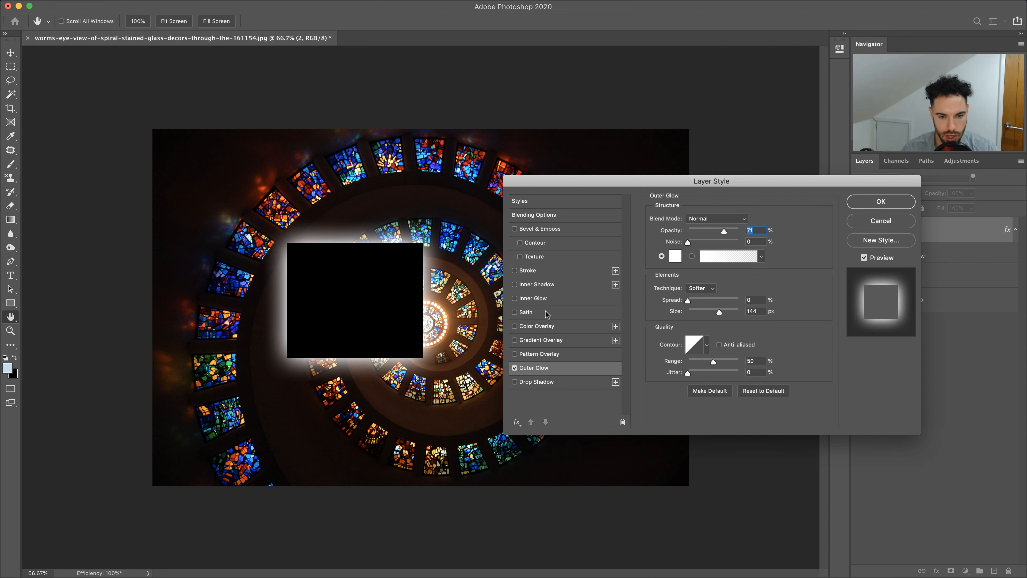
Add a Stroke effect to layer 2's black rectangle and set its color to green 15ff9e
click(530, 271)
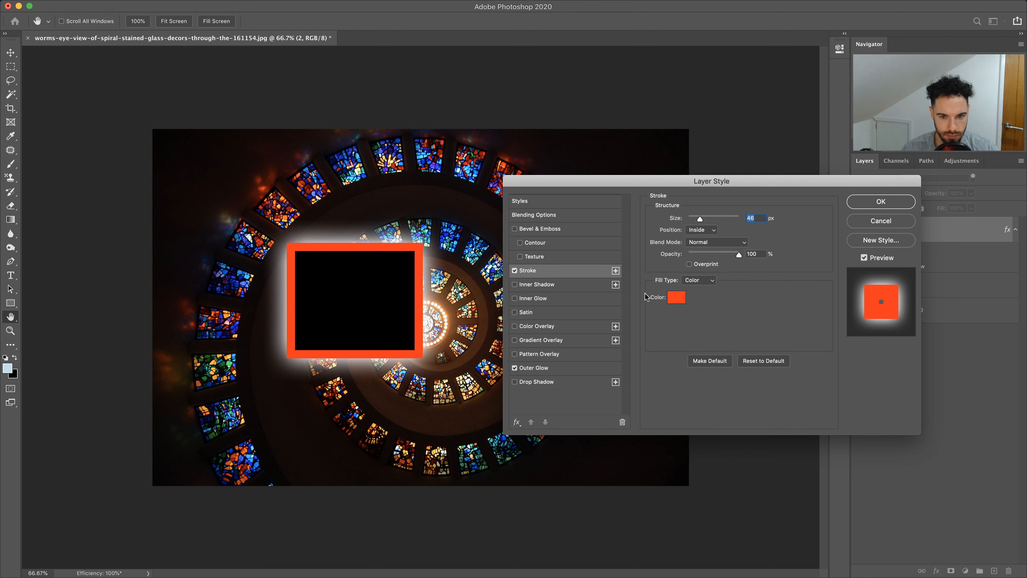
click(675, 298)
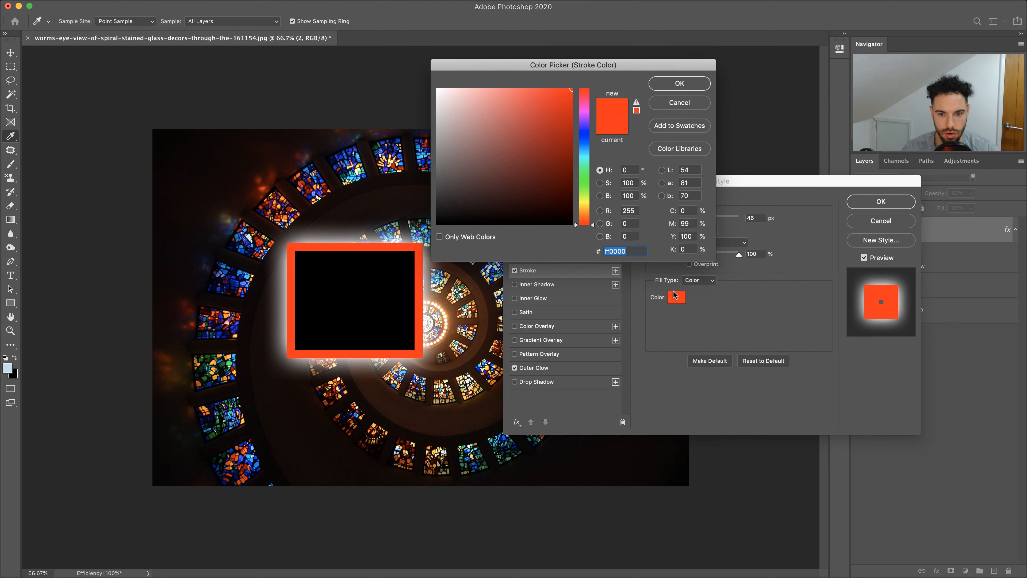
click(362, 172)
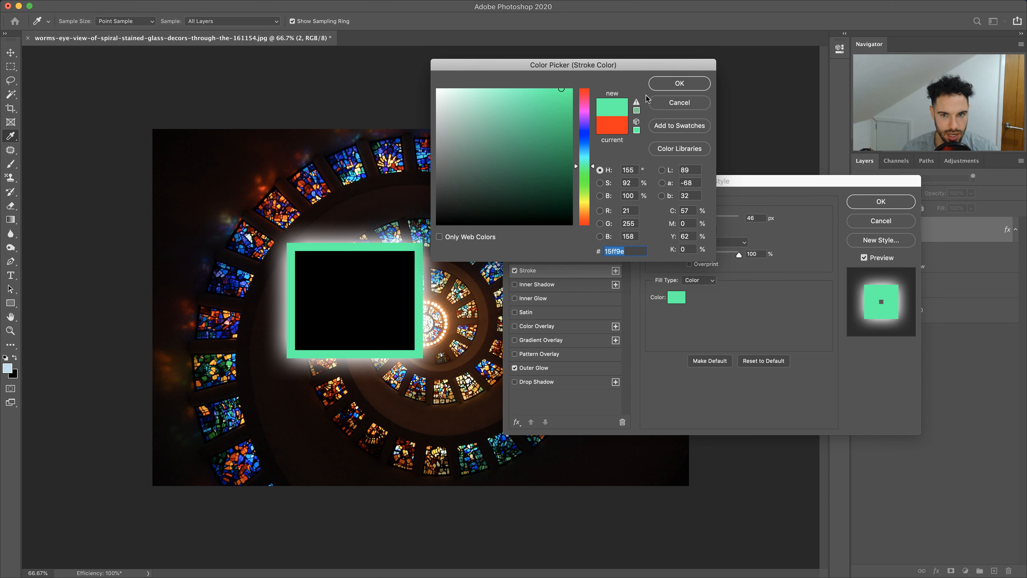
click(677, 85)
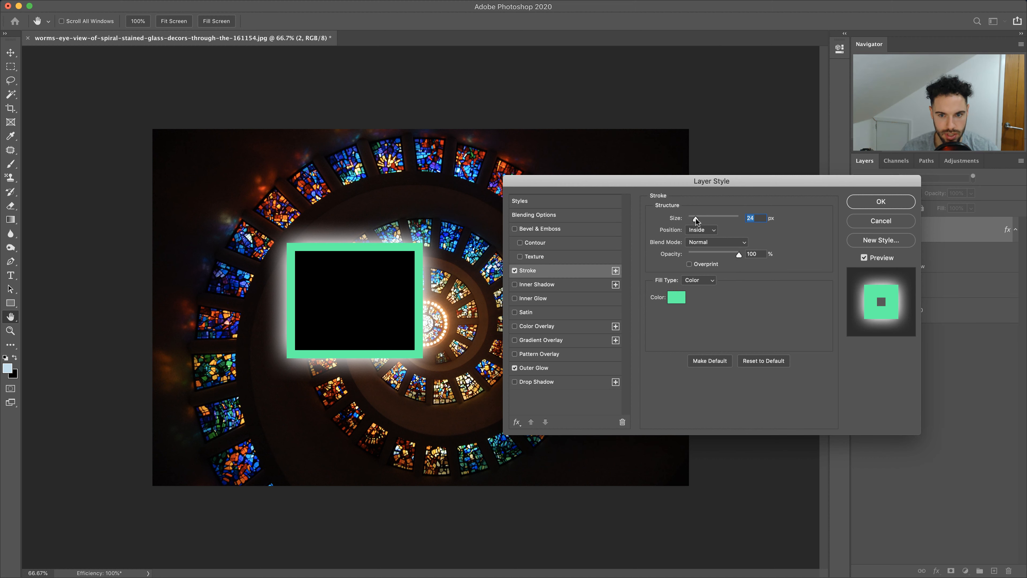
Set the stroke size to 24 px and check the position options, keeping Inside
mouse_move(696, 217)
mouse_down()
mouse_move(730, 217)
mouse_move(696, 217)
mouse_up()
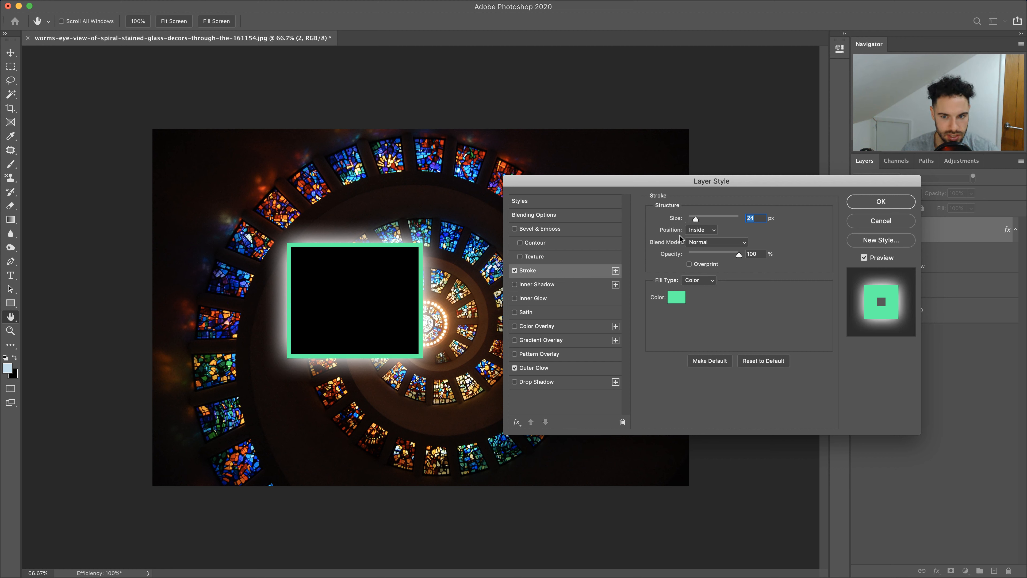
click(699, 229)
click(747, 288)
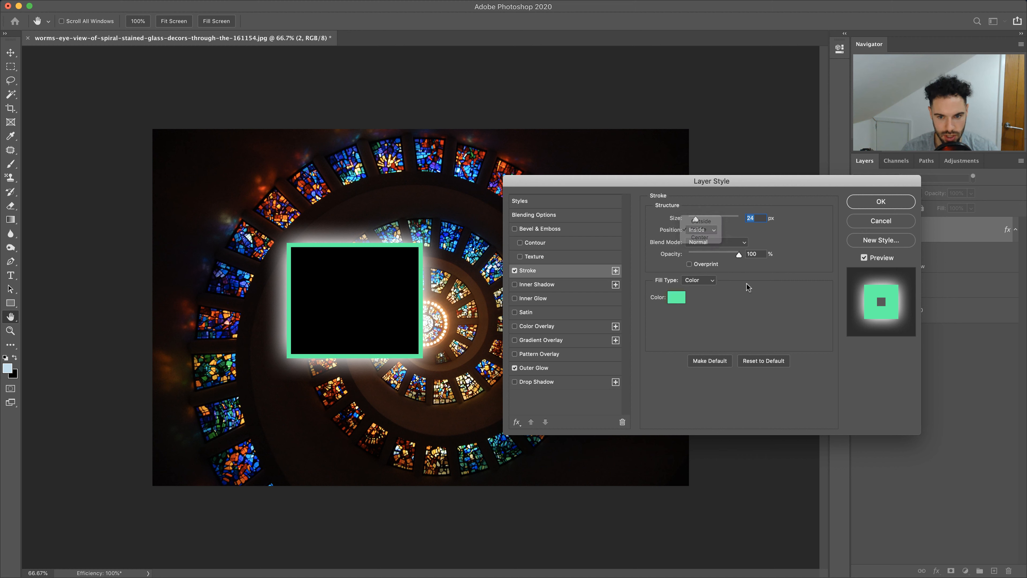
click(709, 242)
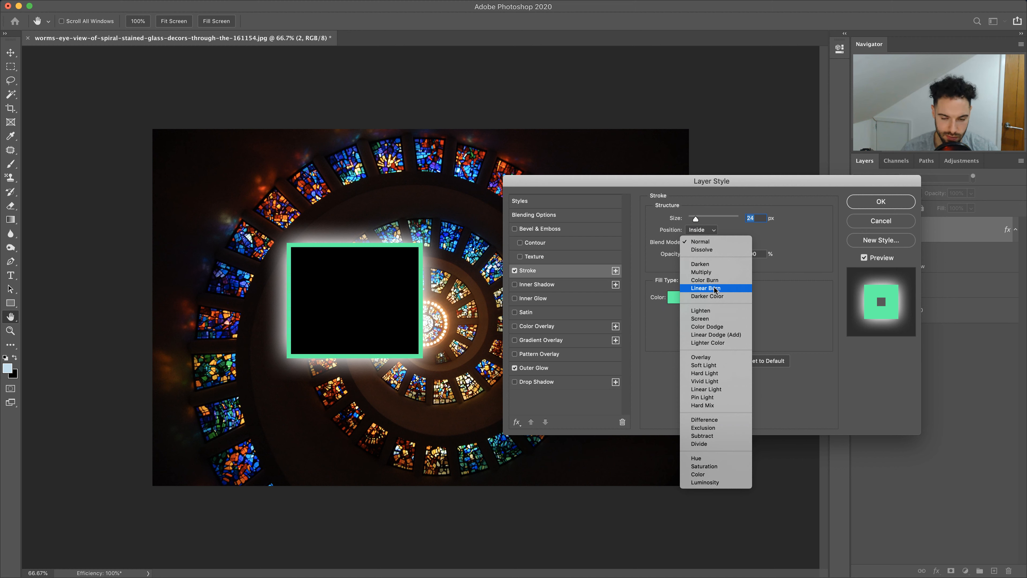
click(793, 285)
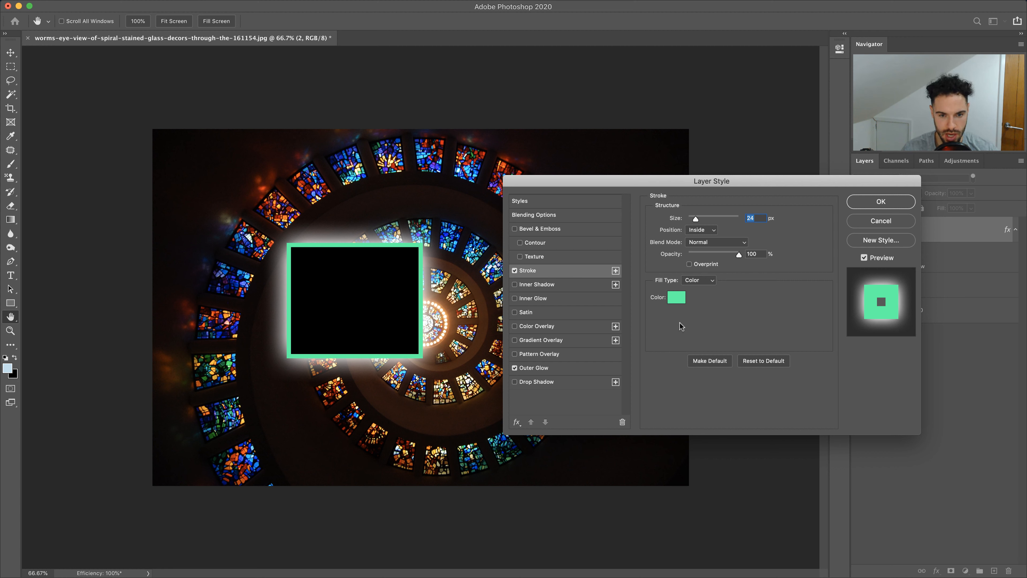
Add a Gradient Overlay effect to layer 2's rectangle and browse the Purples gradient presets
click(542, 341)
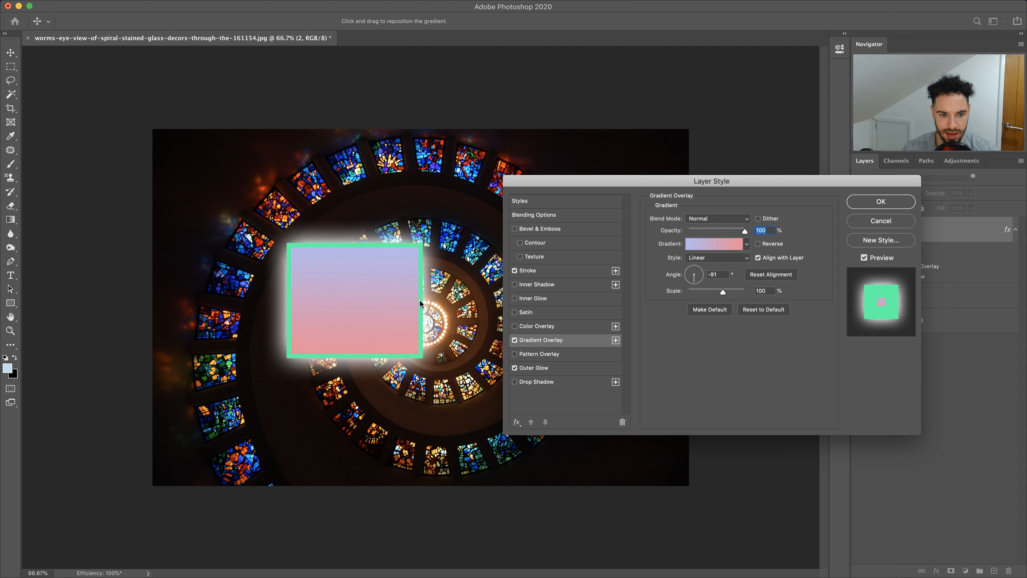
click(747, 244)
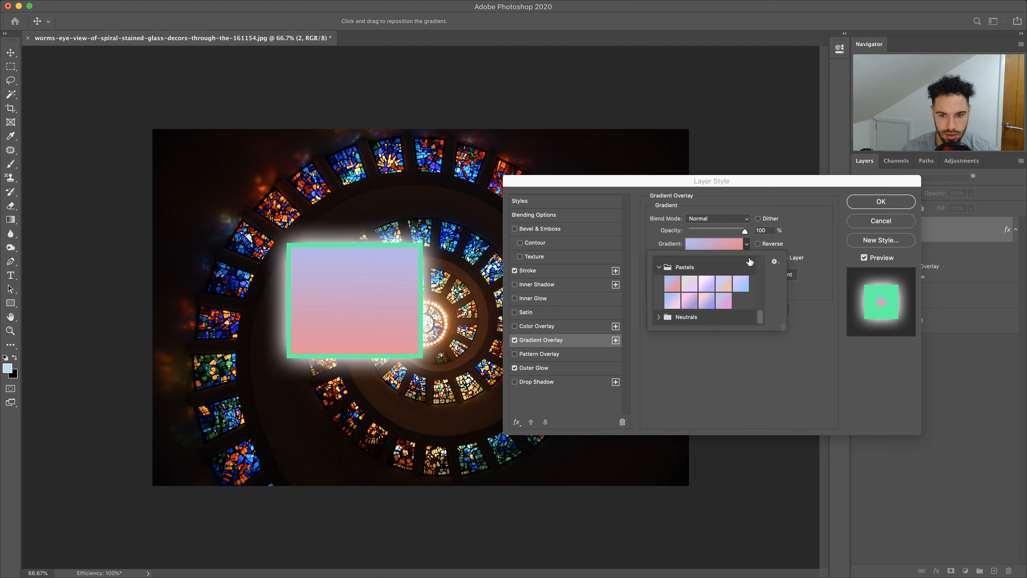
click(659, 270)
click(677, 286)
scroll(681, 289, down, 2)
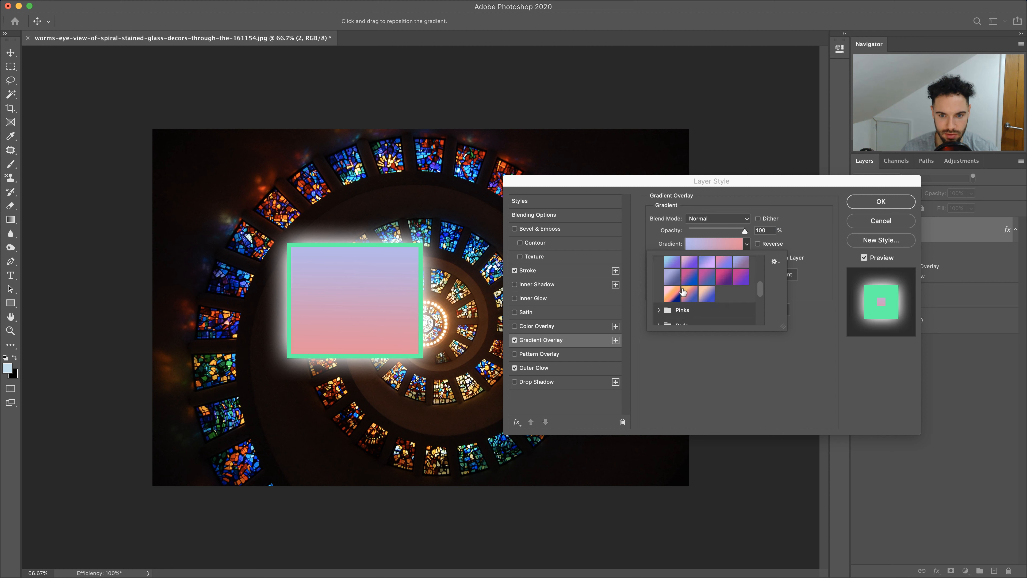
scroll(683, 286, up, 4)
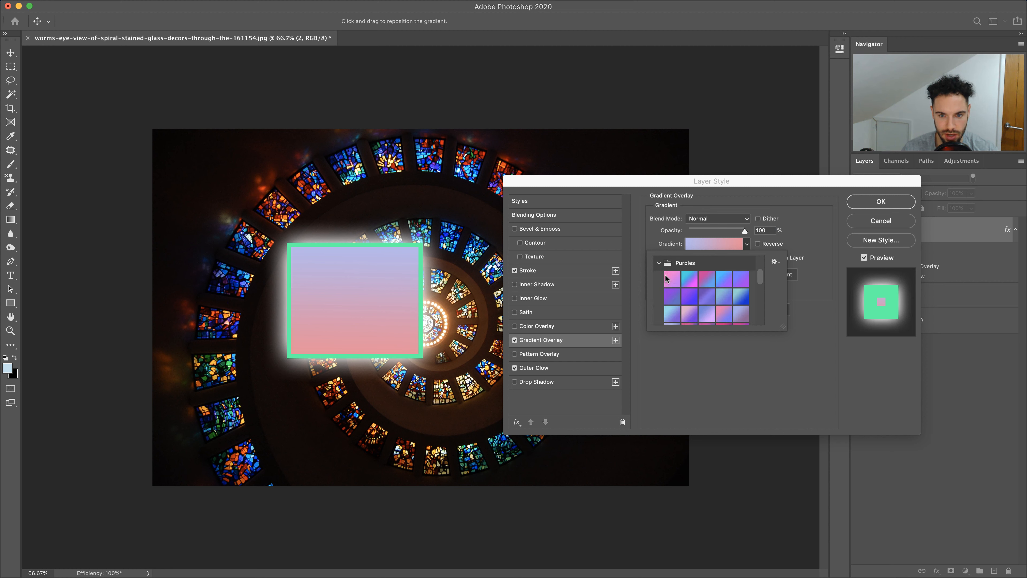
click(657, 262)
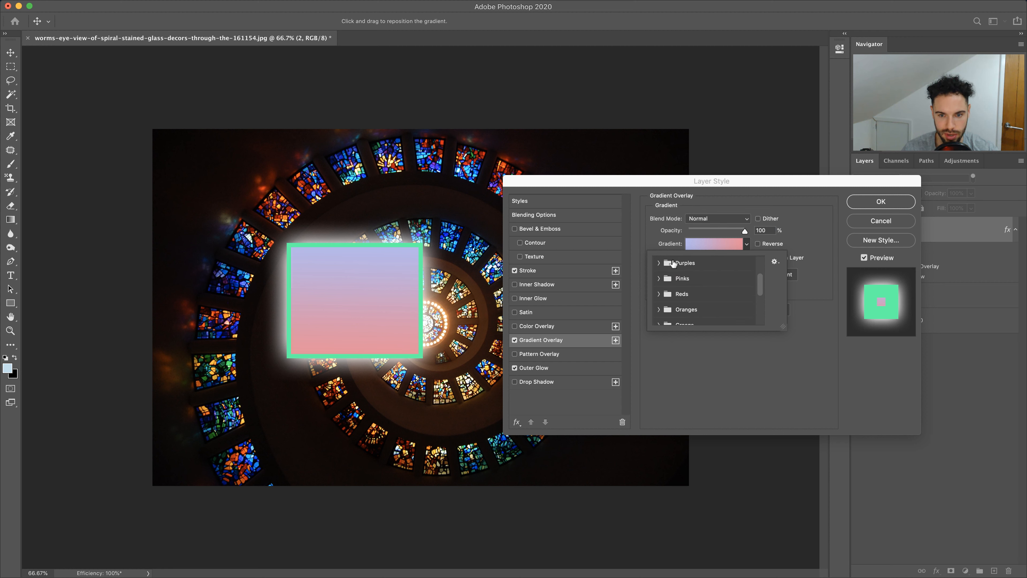
Try gradients from the Oranges presets on the Gradient Overlay and choose the pink-to-peach one
click(660, 308)
scroll(687, 300, down, 1)
click(741, 309)
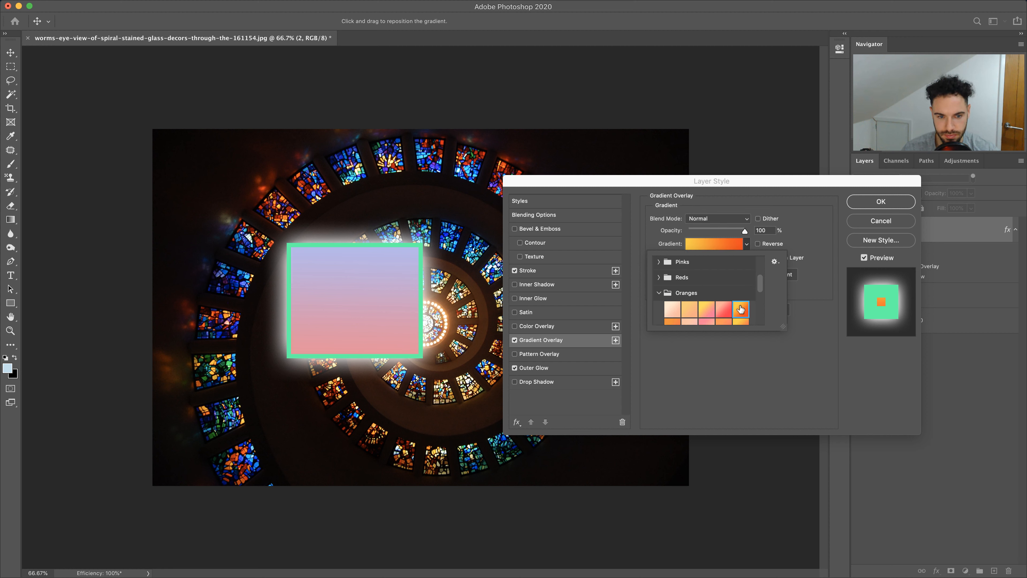
scroll(696, 307, down, 1)
click(723, 292)
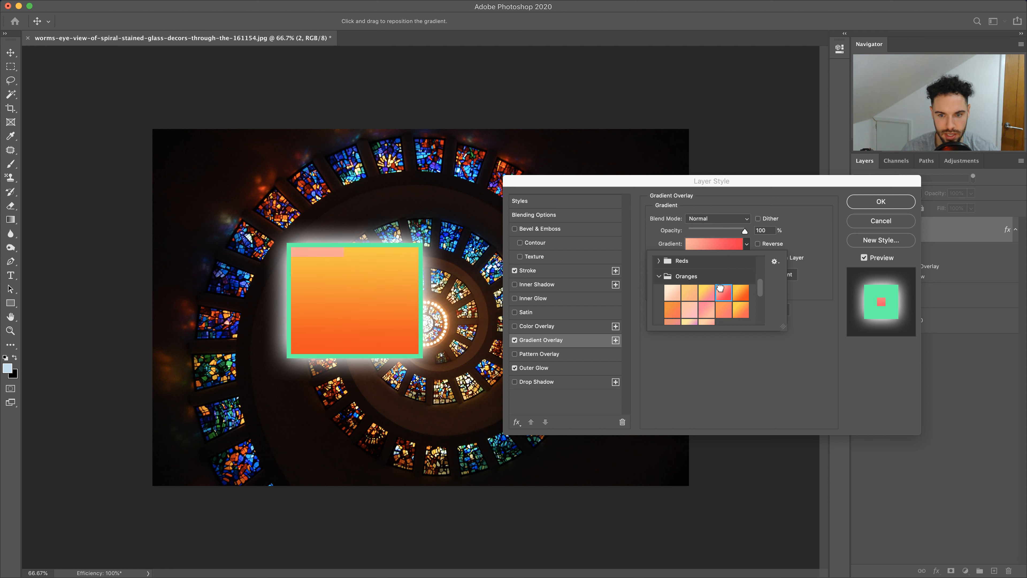
click(707, 310)
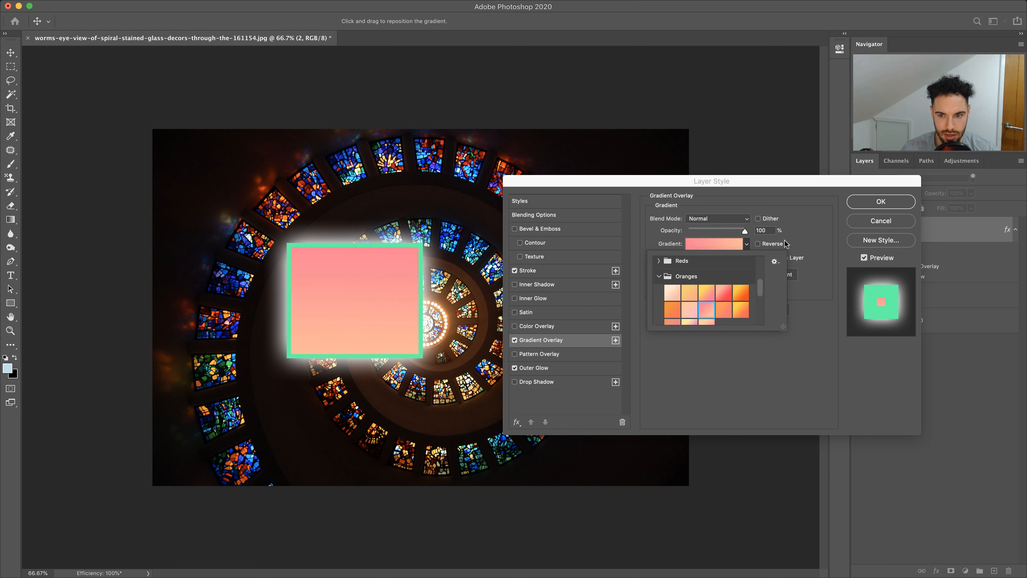
Try the Screen blend mode on the Gradient Overlay and set it back to Normal
click(714, 225)
click(712, 220)
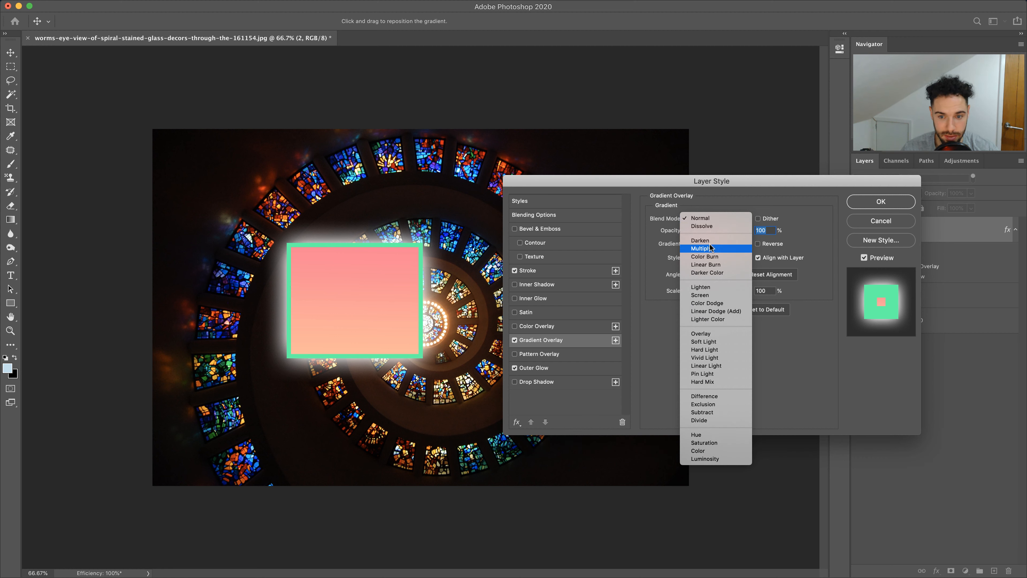
click(707, 295)
click(705, 218)
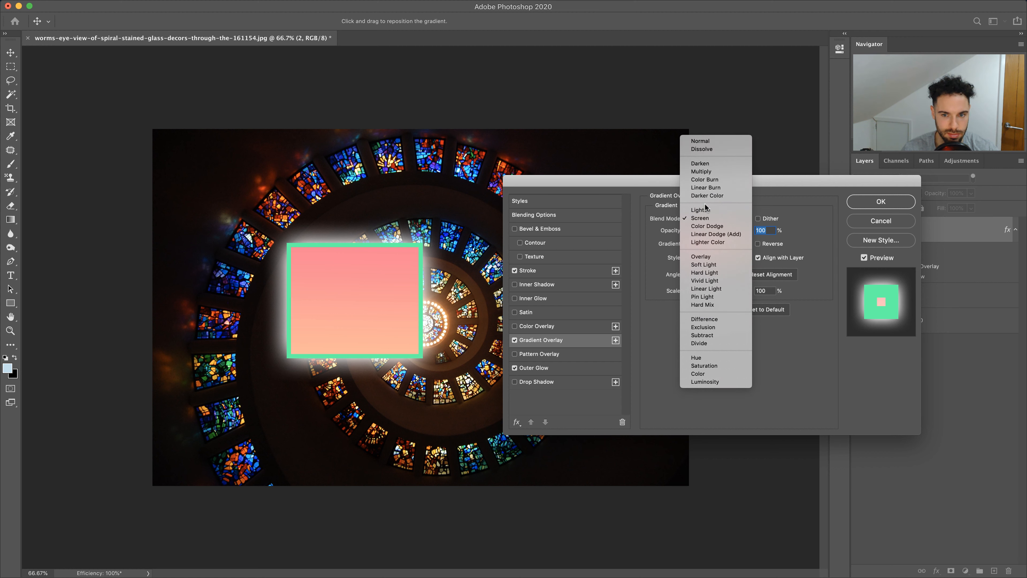
click(712, 141)
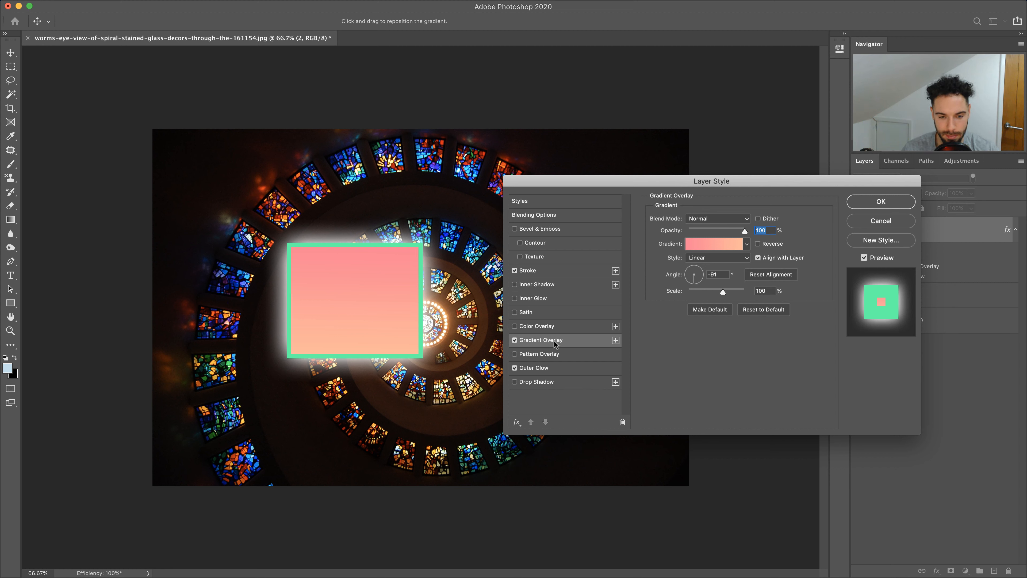
Add a second Stroke below the green one, colored orange ff5d15 and 65 px in size, and apply the layer style
click(615, 271)
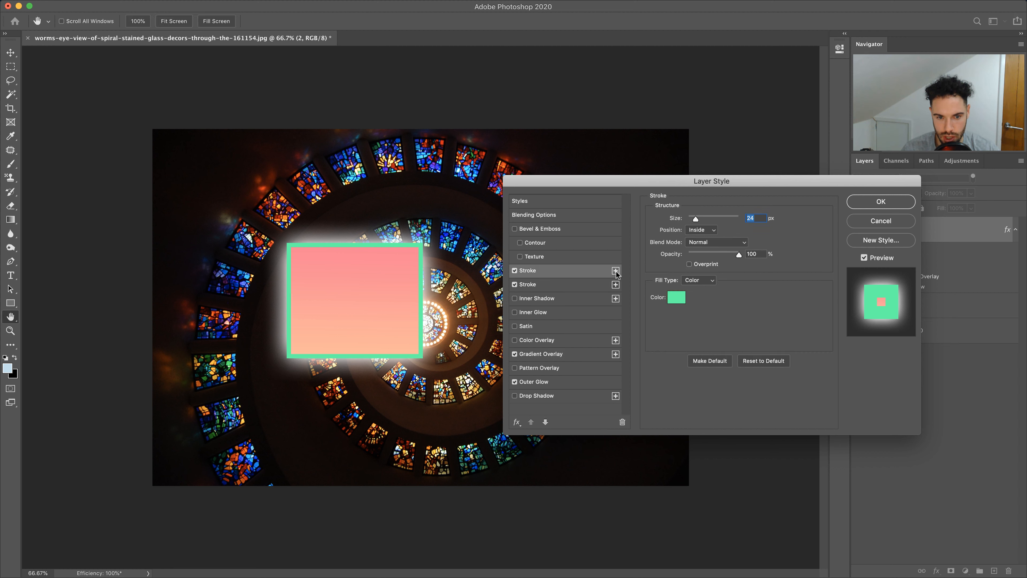
click(566, 284)
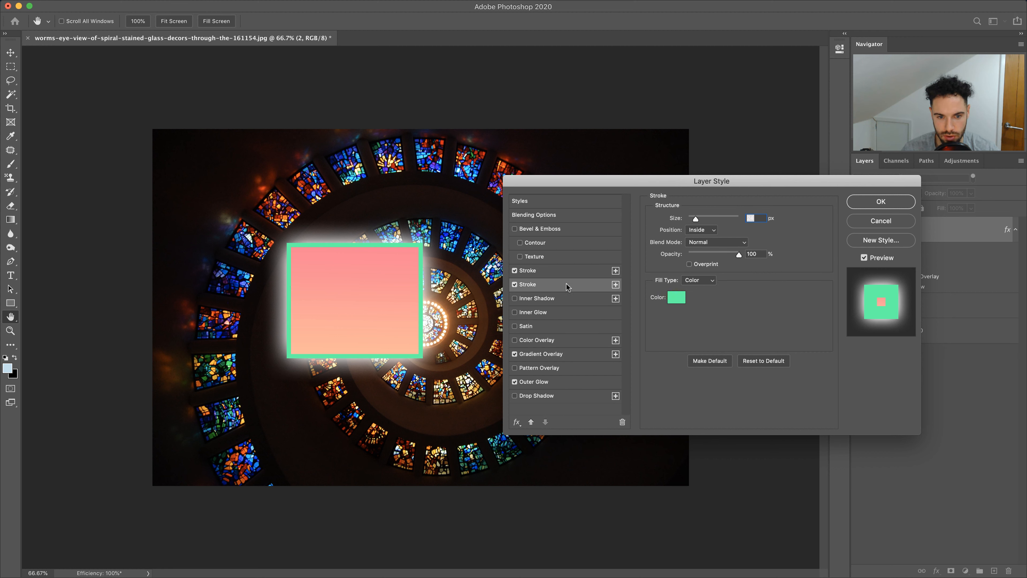
click(672, 297)
click(583, 218)
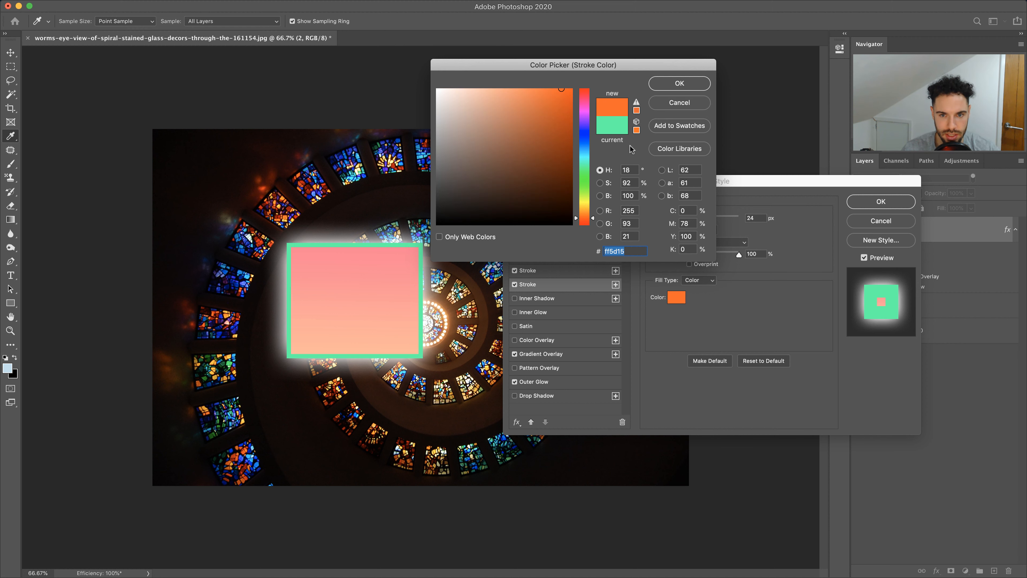
click(679, 83)
drag(703, 219, 707, 219)
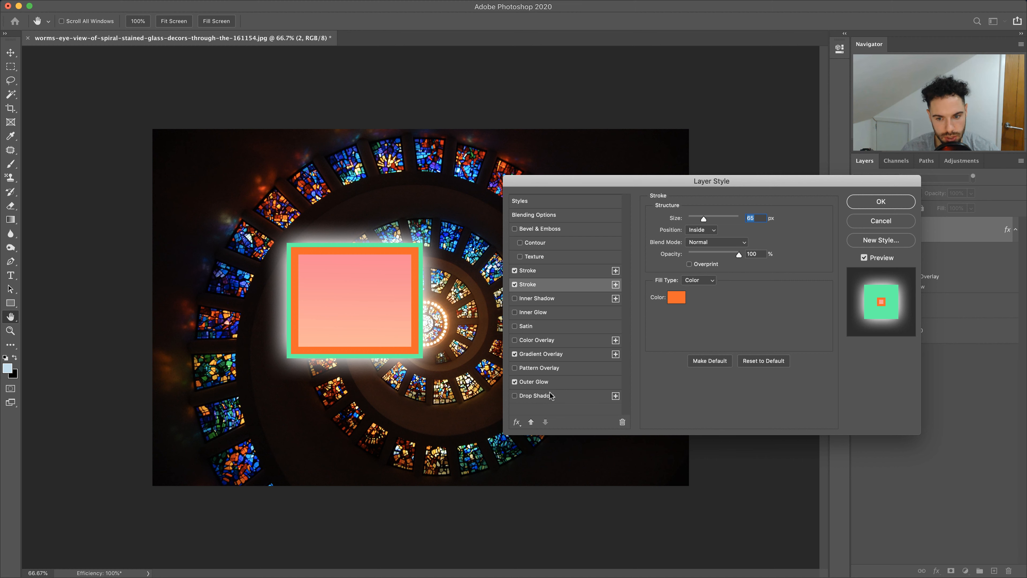
click(857, 202)
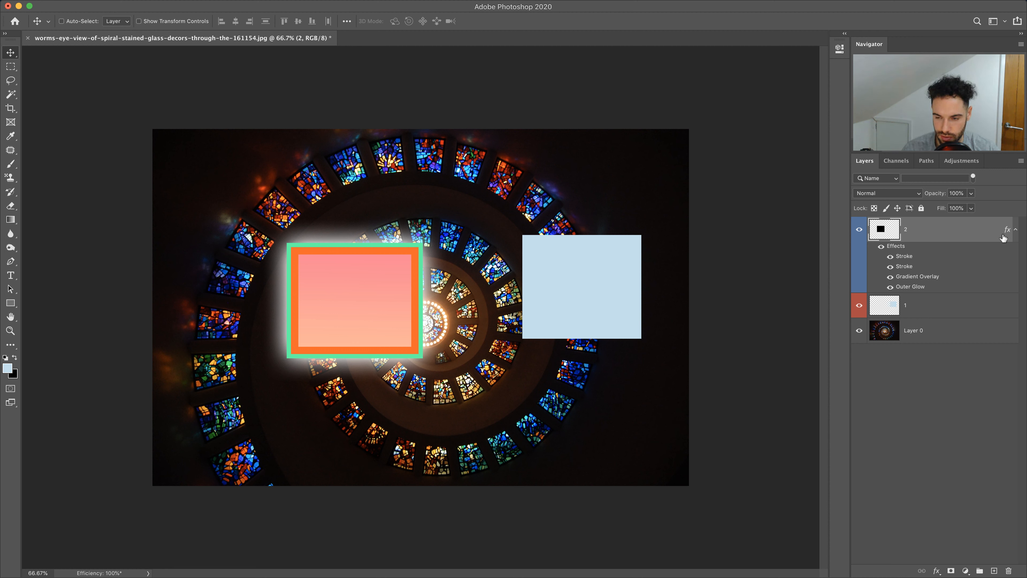
Collapse and expand layer 2's effects list twice, leaving it expanded
click(1016, 230)
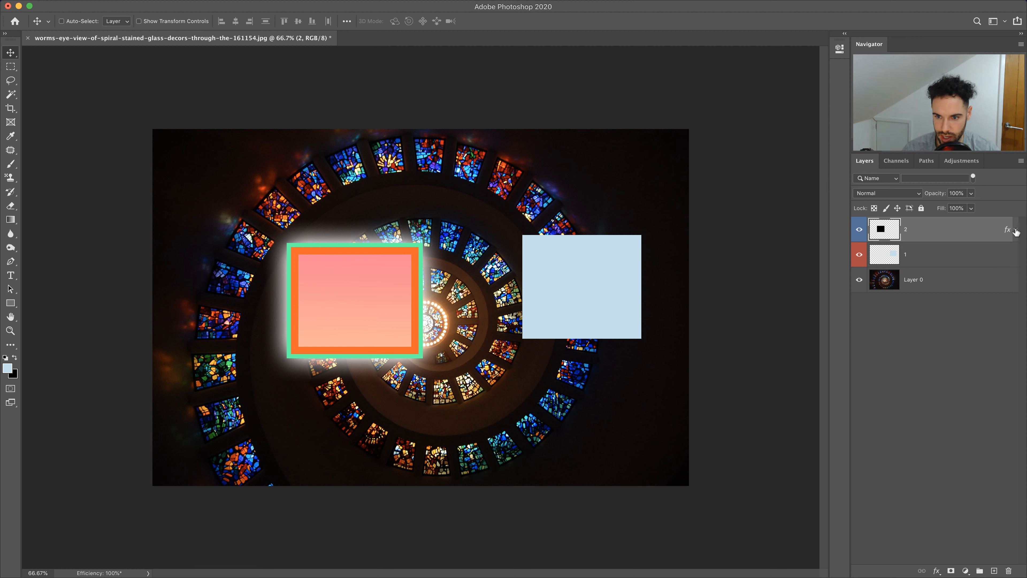
click(1015, 231)
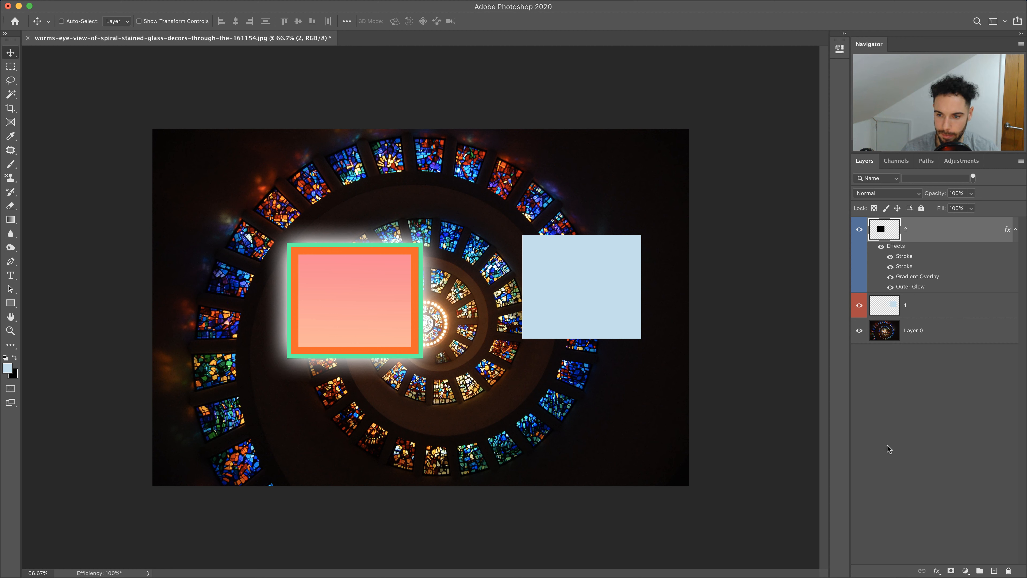
click(1015, 231)
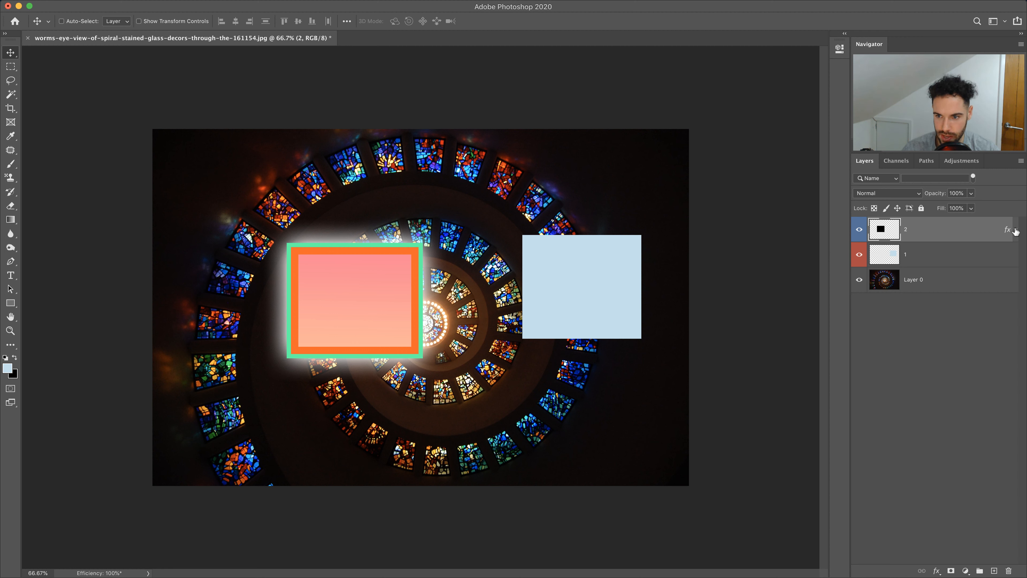
click(1015, 230)
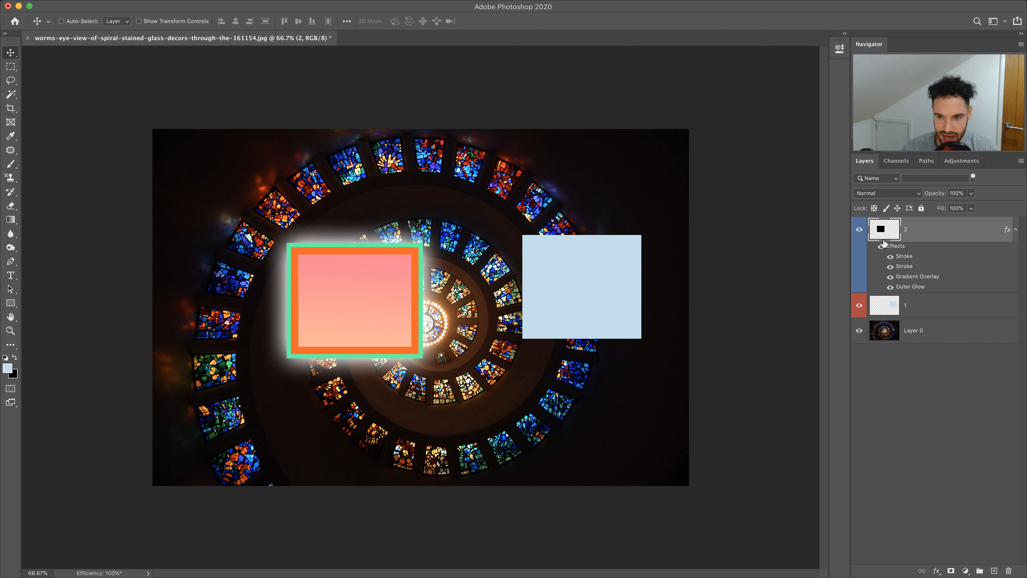
Hide both strokes and show them again, and do the same with the Outer Glow on layer 2
click(890, 266)
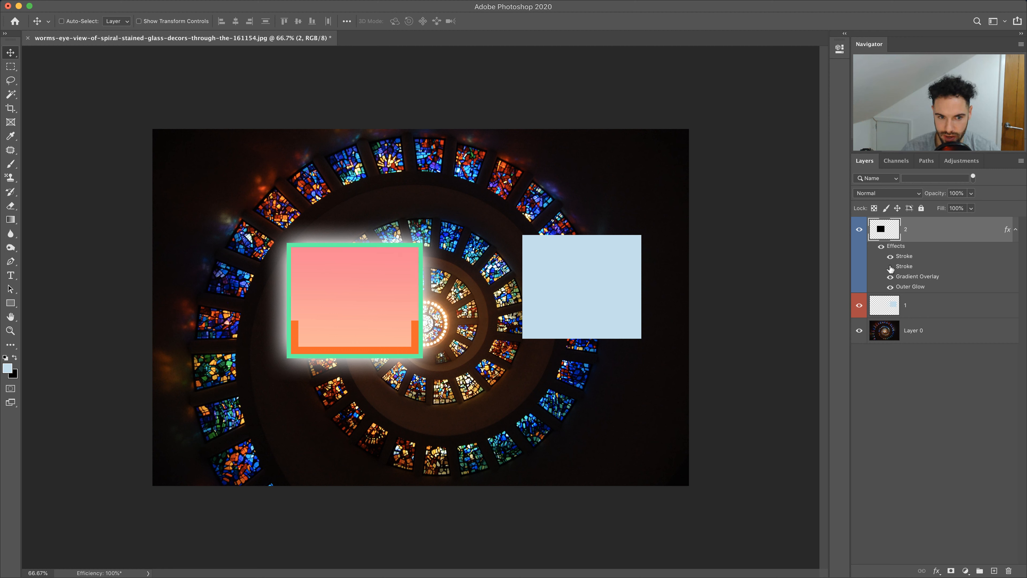
click(890, 257)
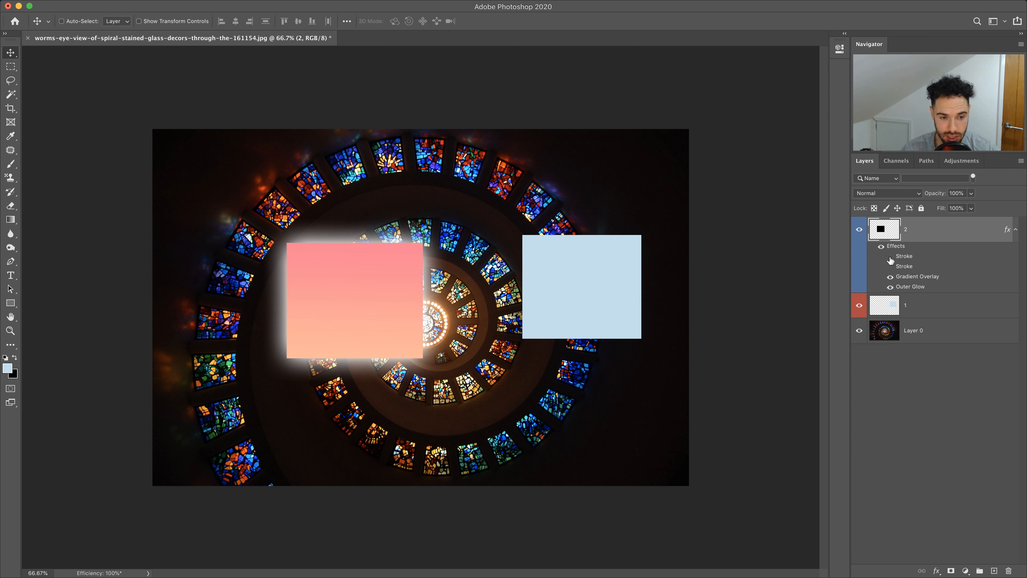
click(890, 256)
click(890, 266)
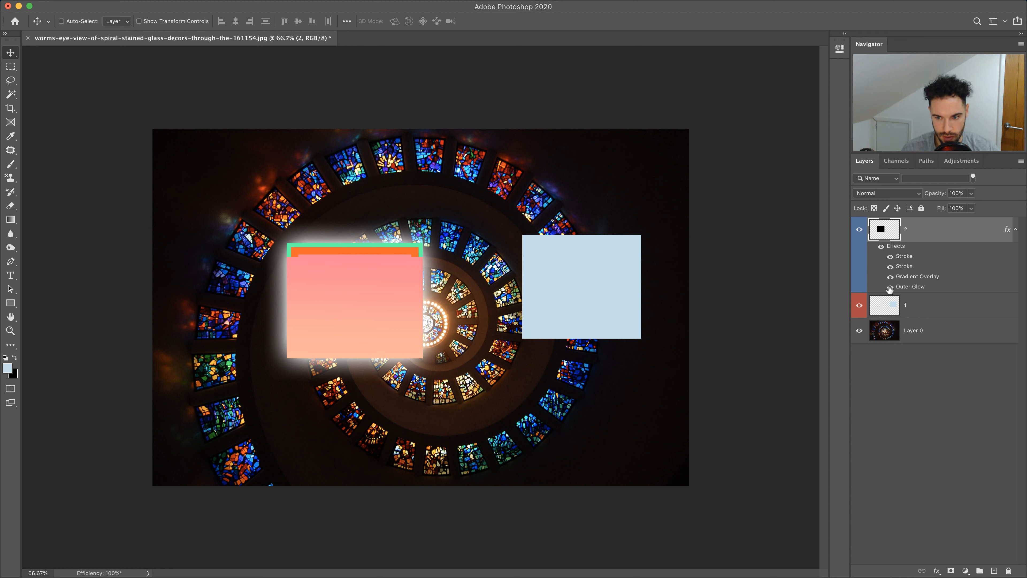
click(890, 286)
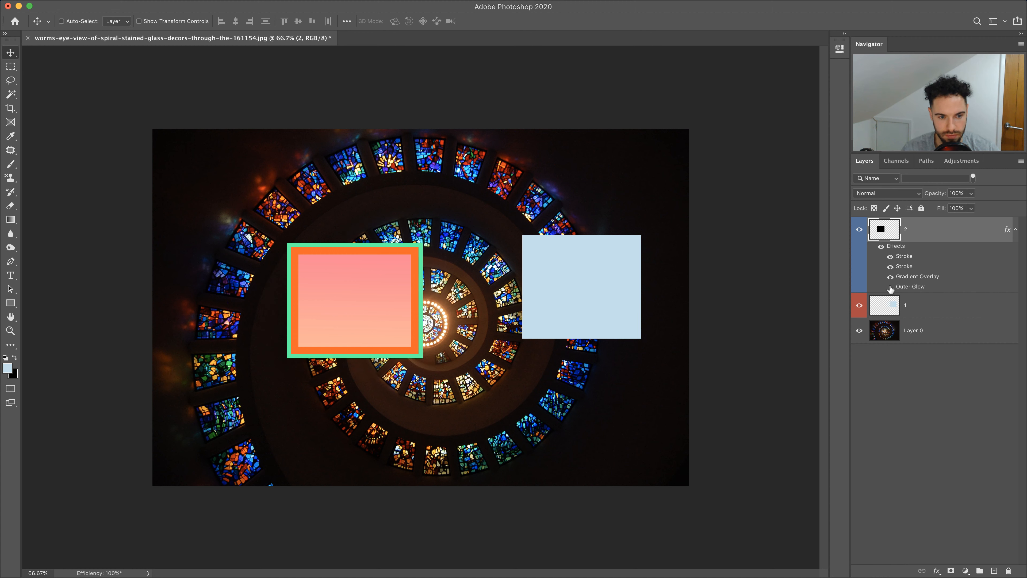
click(890, 287)
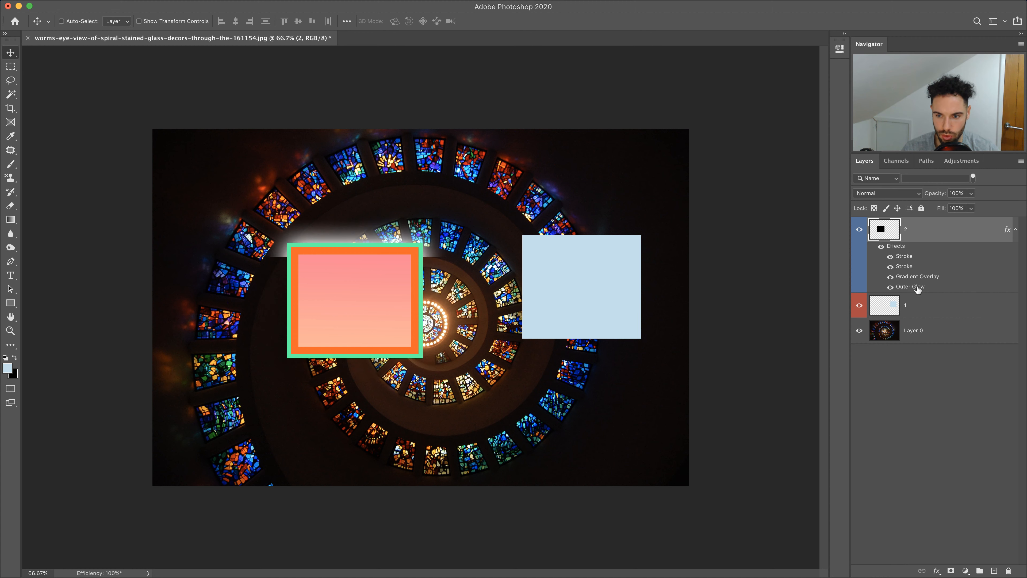
Reopen layer 2's Outer Glow settings for review, close them without changes and collapse the effects list
double_click(914, 288)
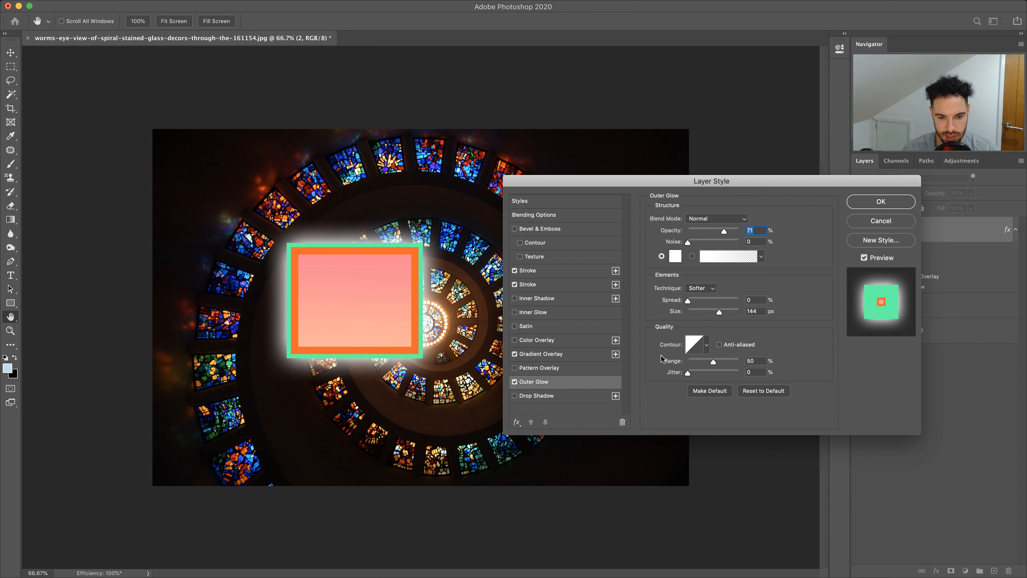
click(880, 202)
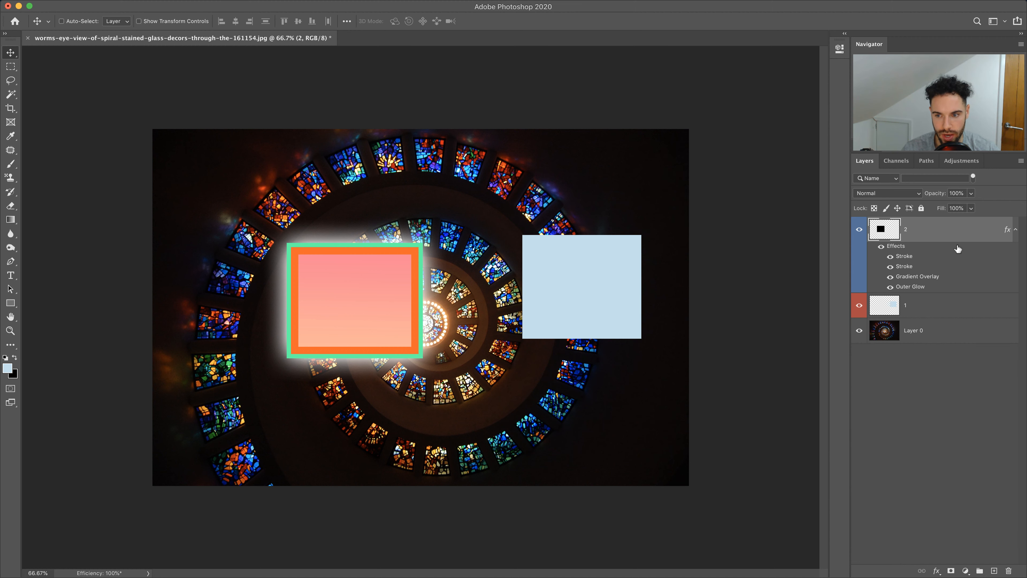
click(1015, 230)
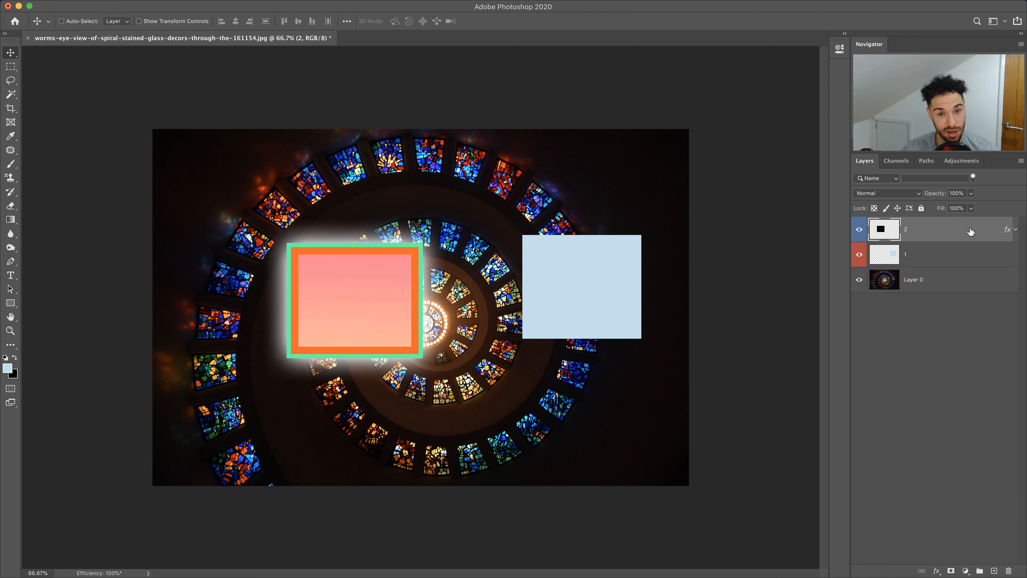
Copy the layer style from layer 2, paste it onto layer 1 and collapse layer 1's effects list
right_click(949, 229)
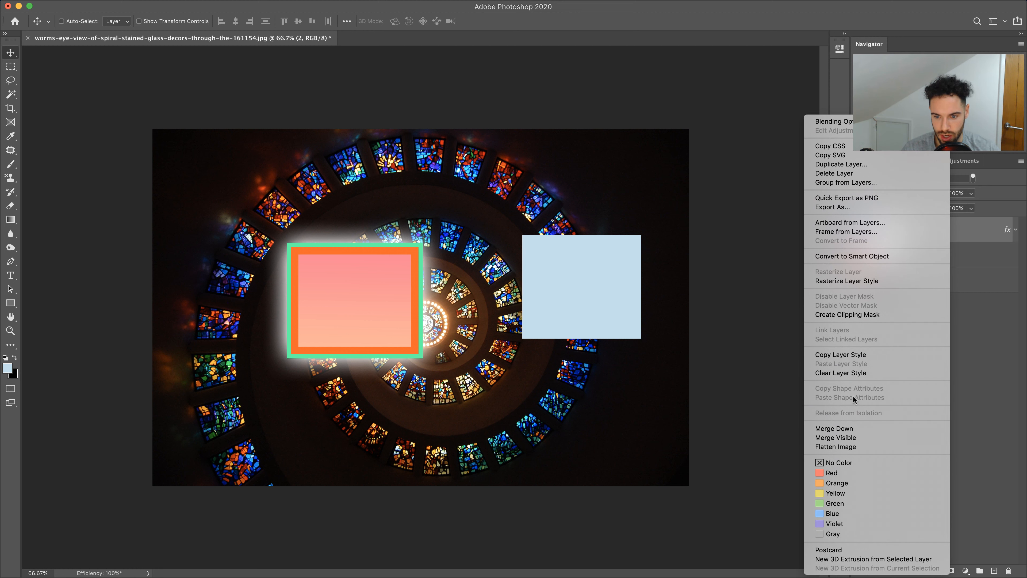
click(842, 355)
click(935, 256)
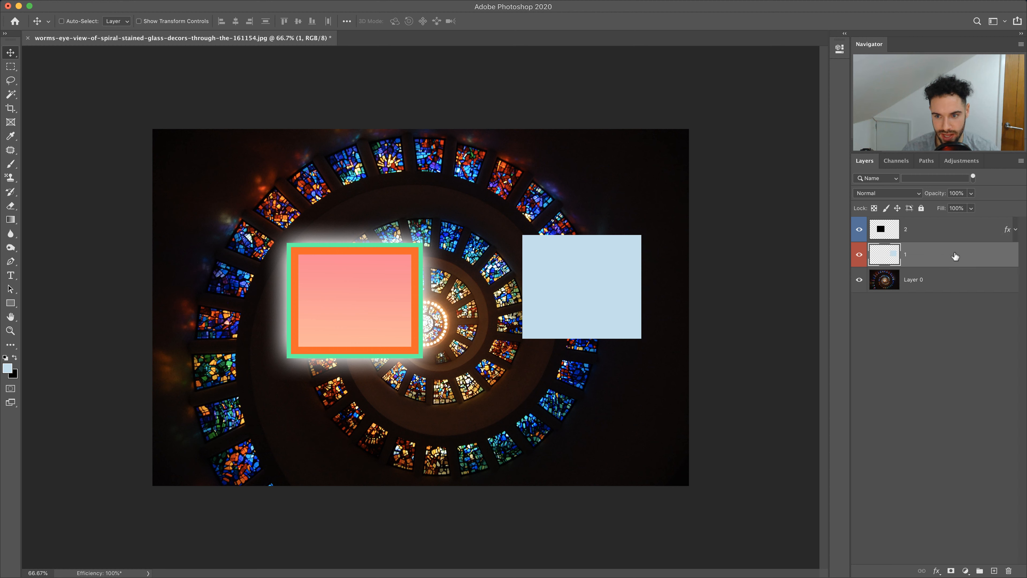
right_click(951, 257)
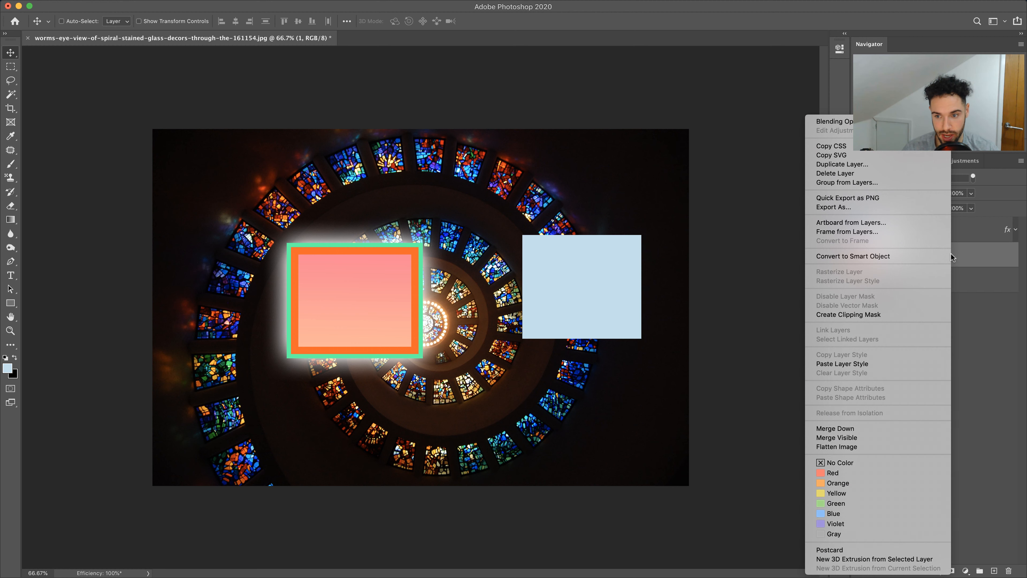
click(861, 363)
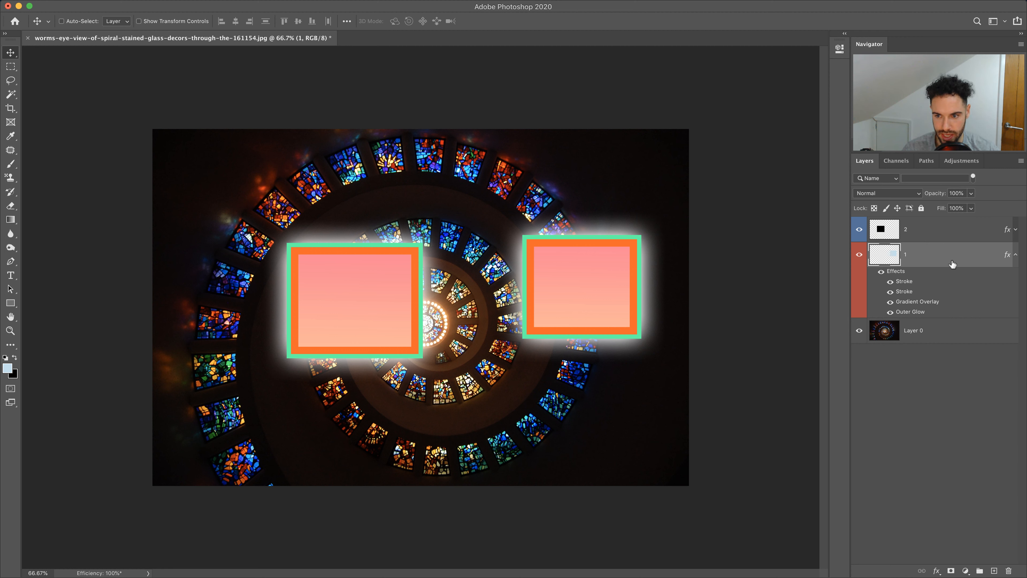
click(1015, 254)
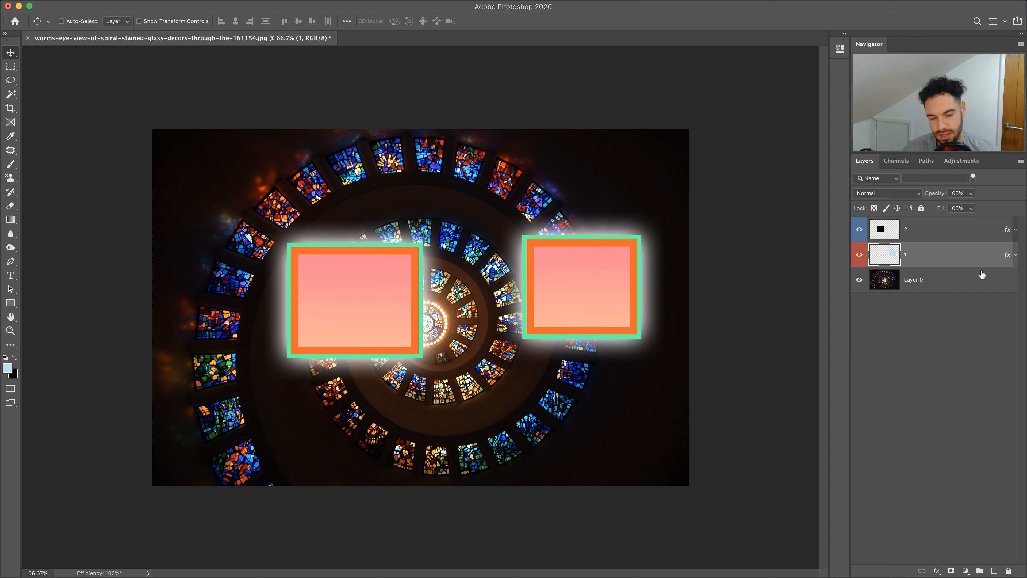